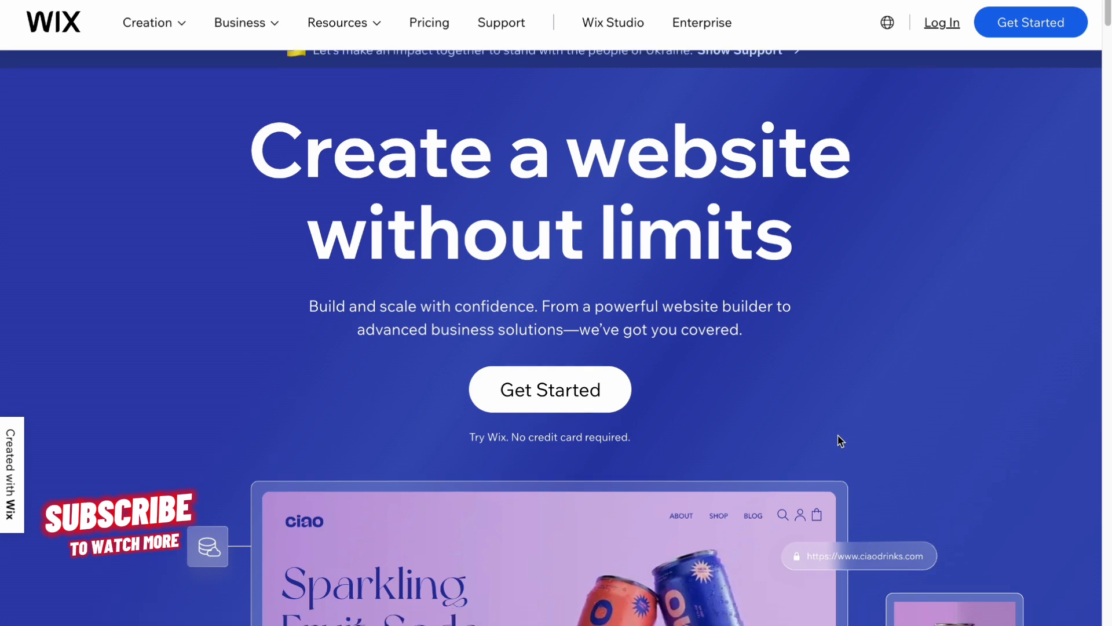
Step: Create a new site and skip the setup questions about website type, name and features
scroll(838, 439, up, 2)
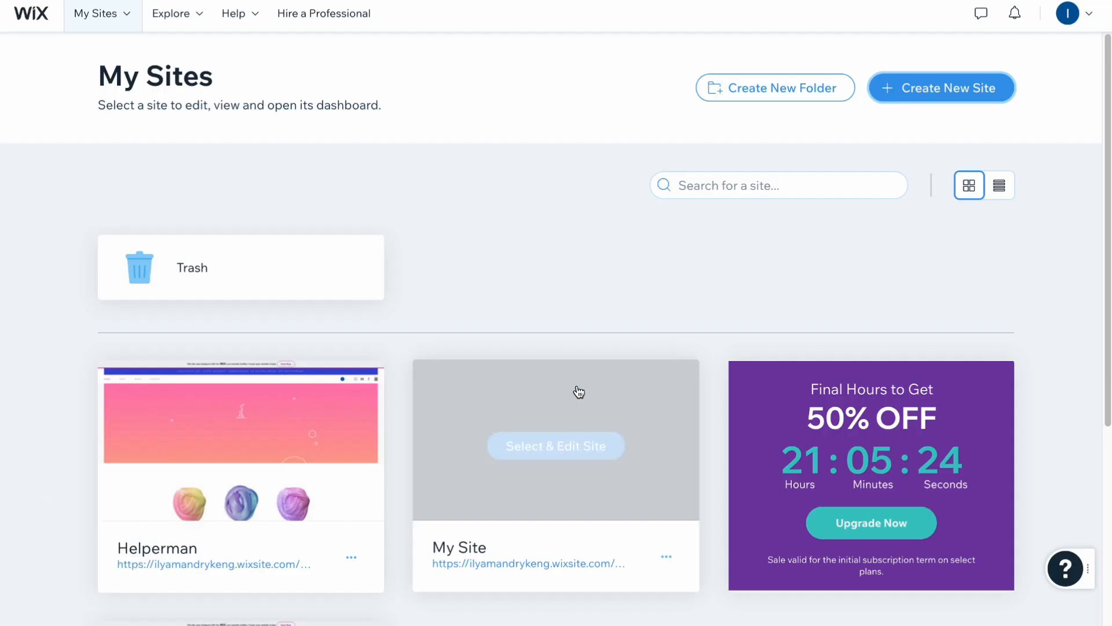
scroll(558, 318, down, 2)
scroll(559, 317, up, 2)
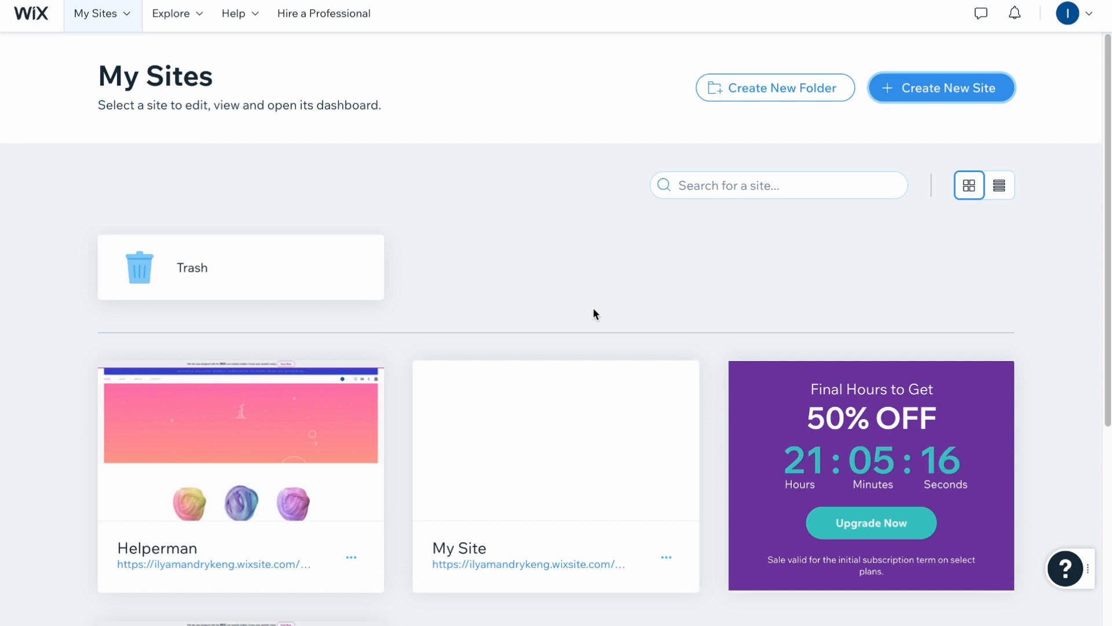
click(959, 91)
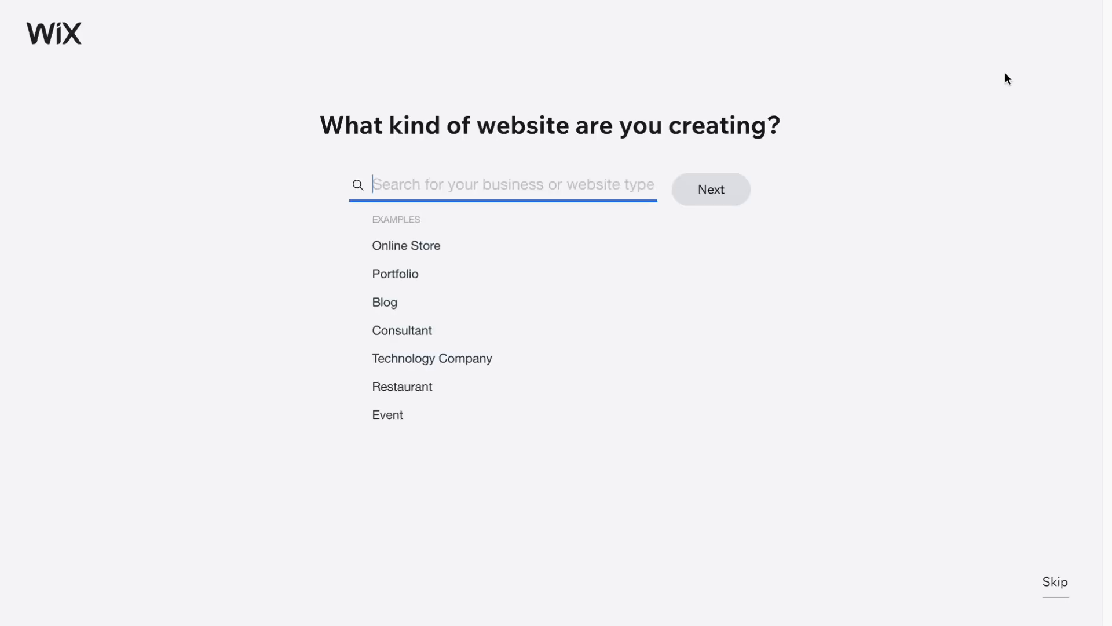
click(1054, 590)
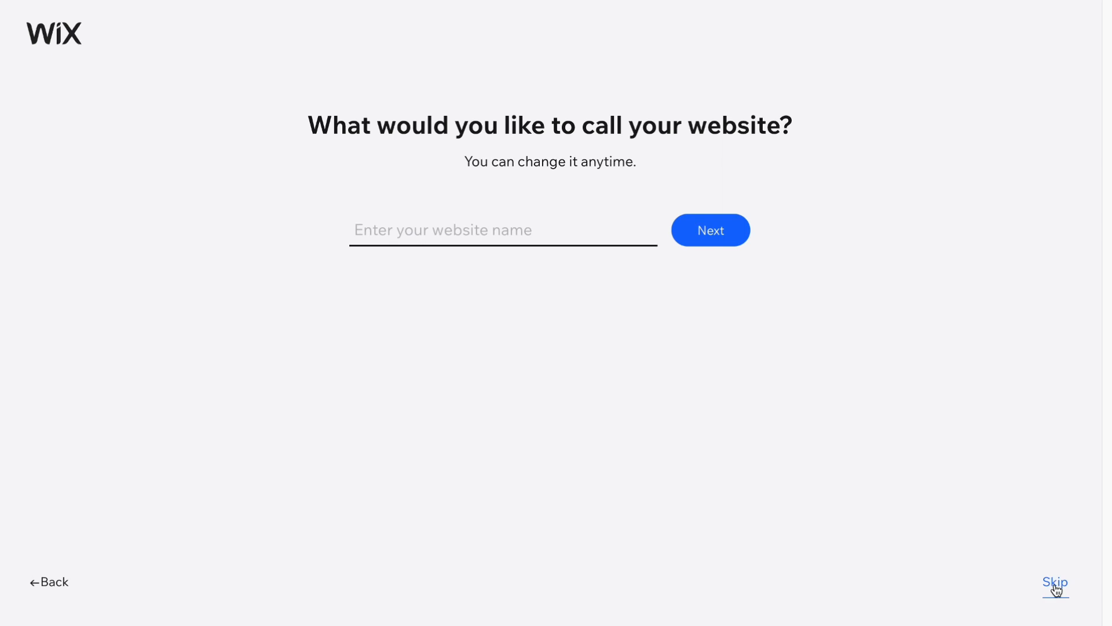
click(1055, 590)
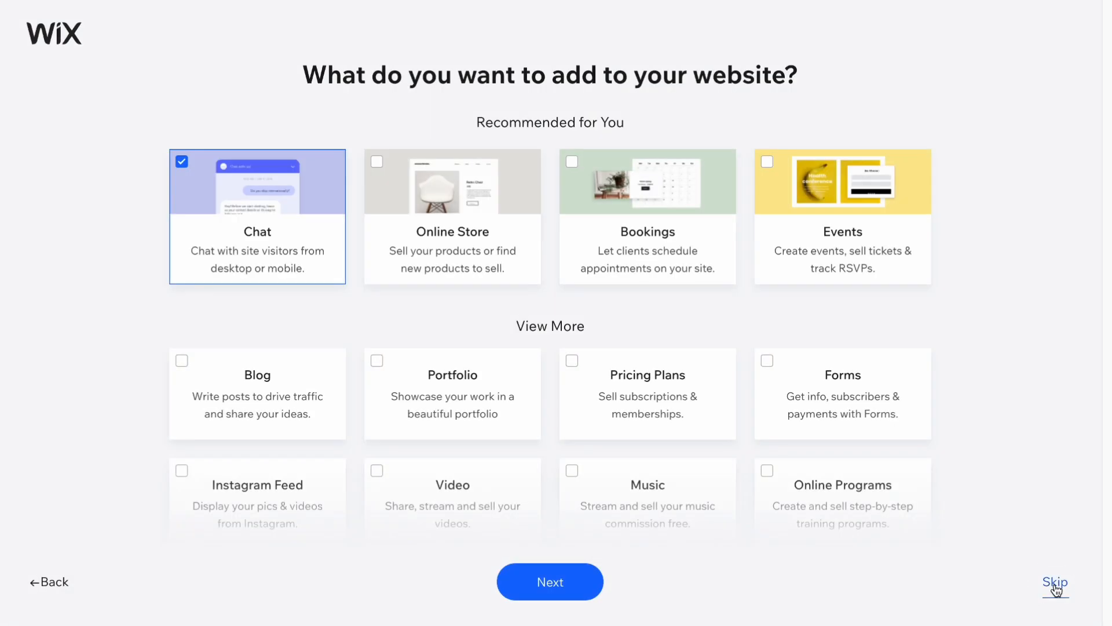
click(1055, 588)
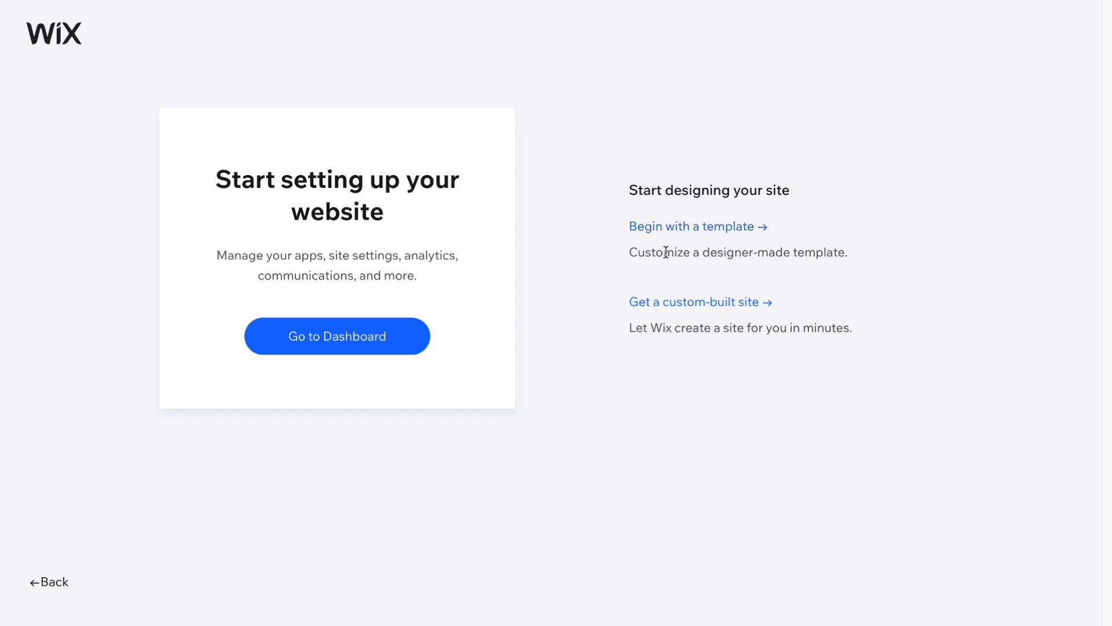
Step: Choose to begin with a template and look through the most popular website templates
click(708, 228)
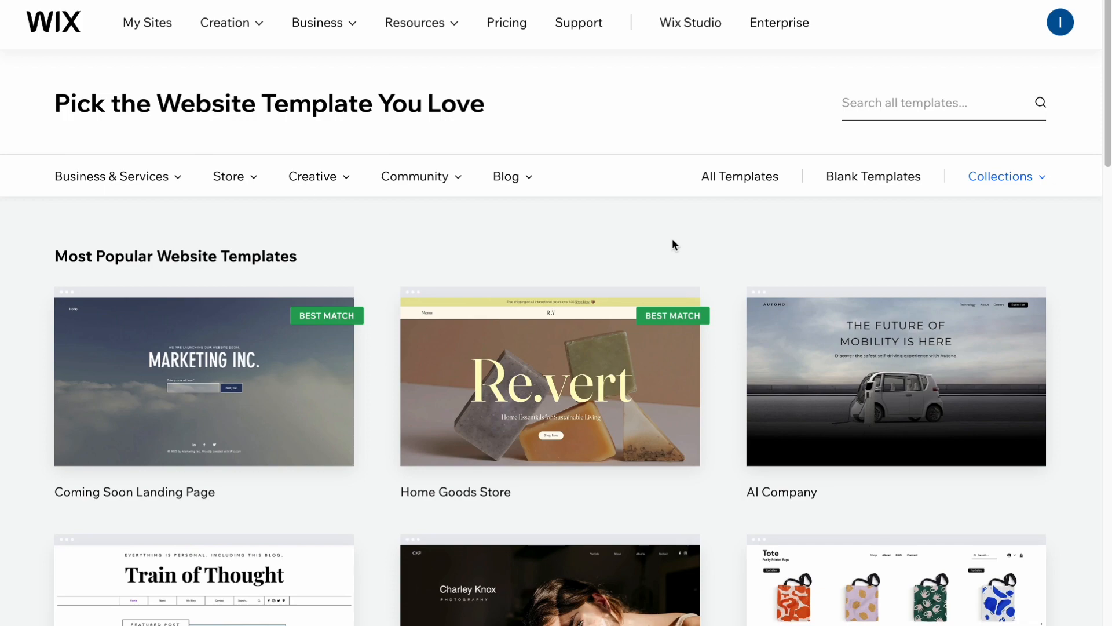
scroll(672, 239, down, 15)
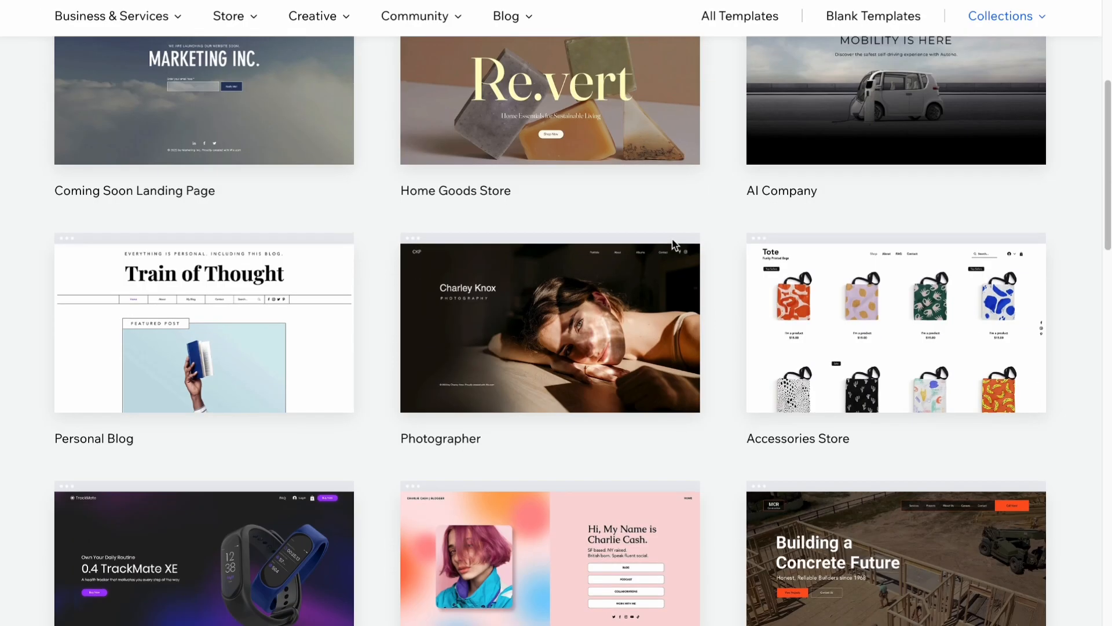
scroll(671, 238, down, 5)
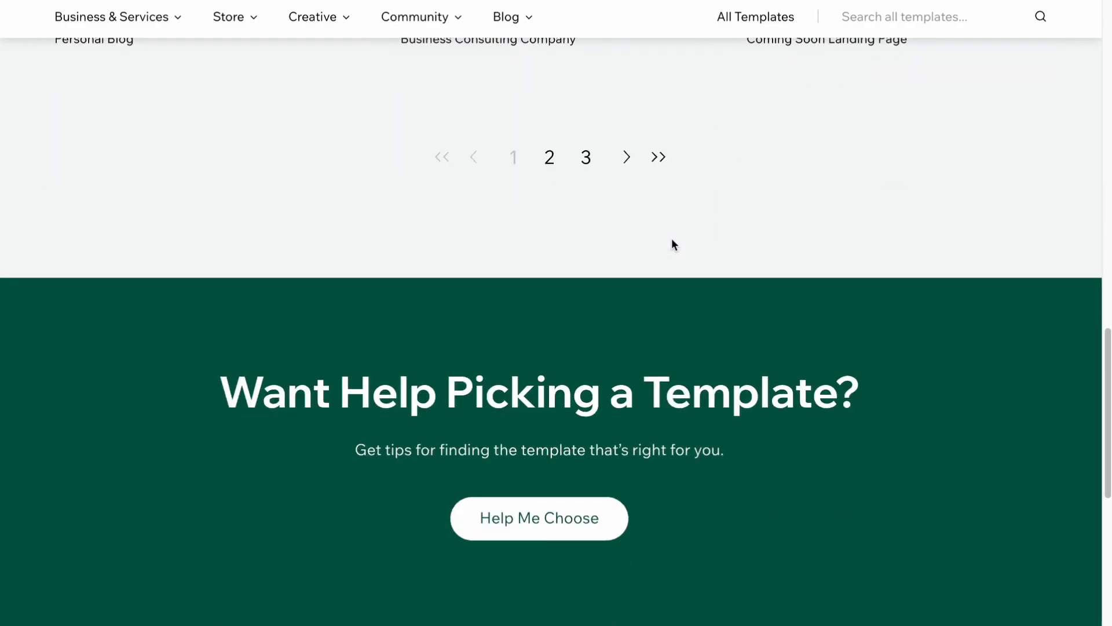
scroll(672, 238, up, 20)
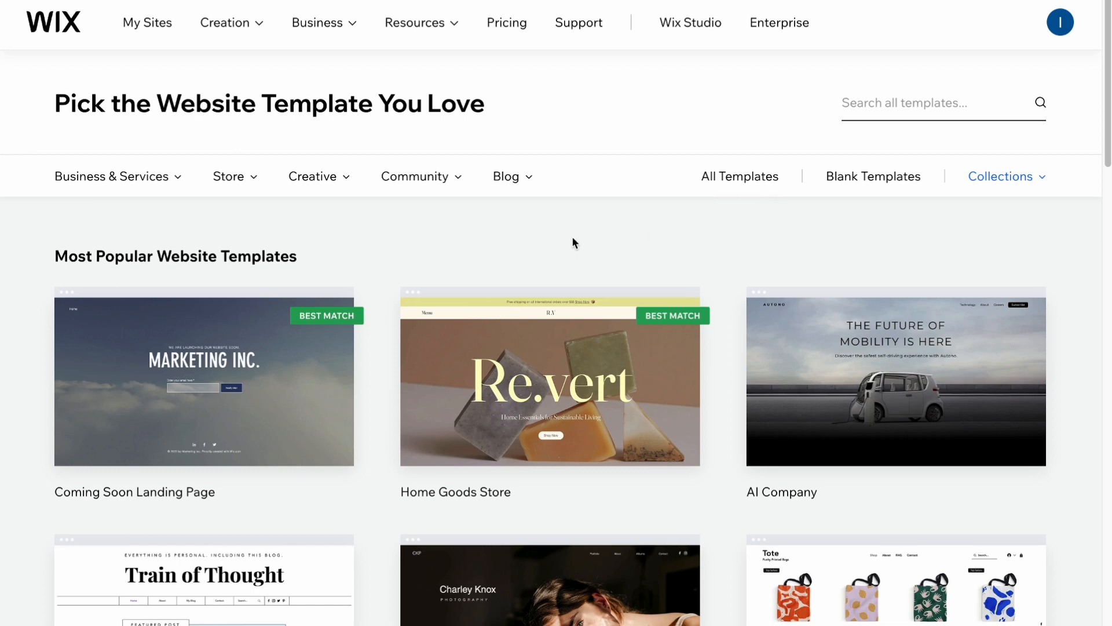
Step: Show the Landing Pages templates of the Business & Services category and look through the available designs
mouse_move(162, 183)
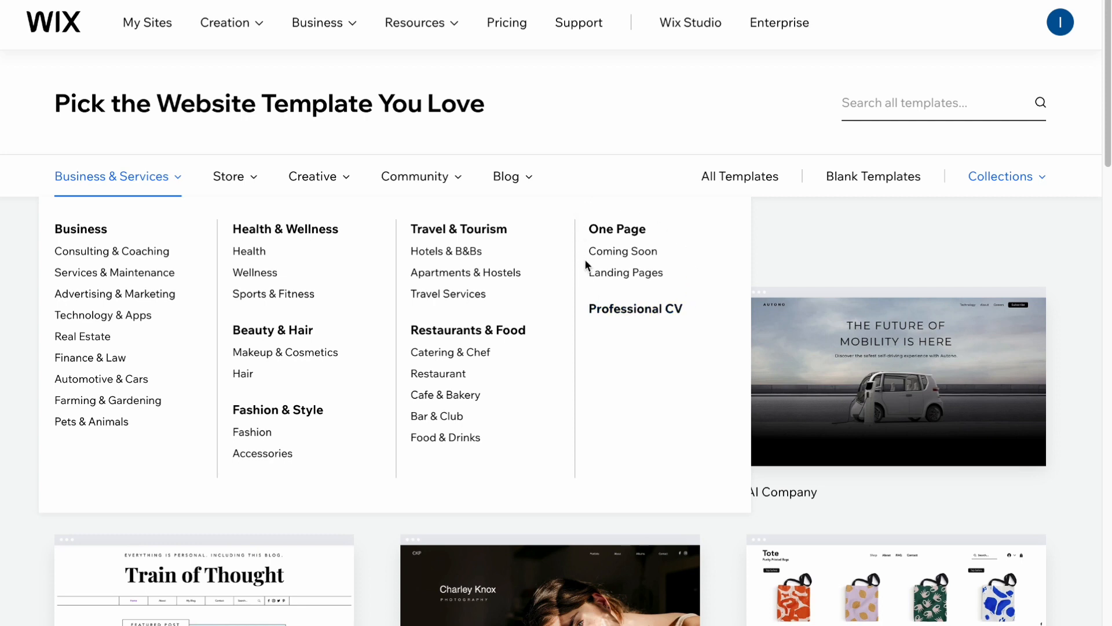
click(606, 273)
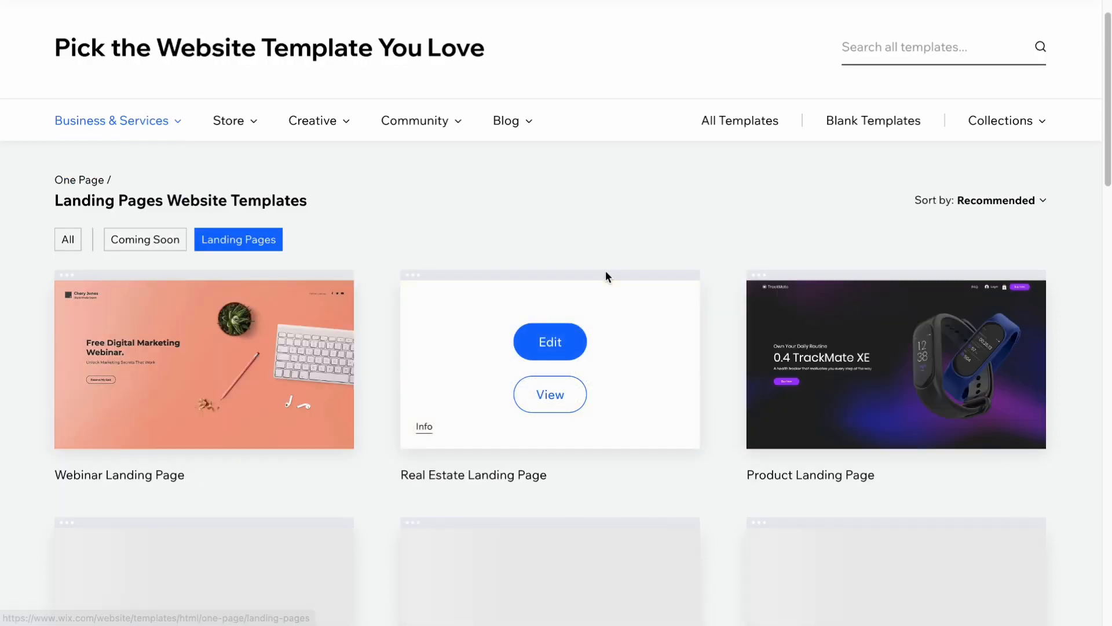
scroll(623, 208, down, 1)
scroll(622, 227, down, 15)
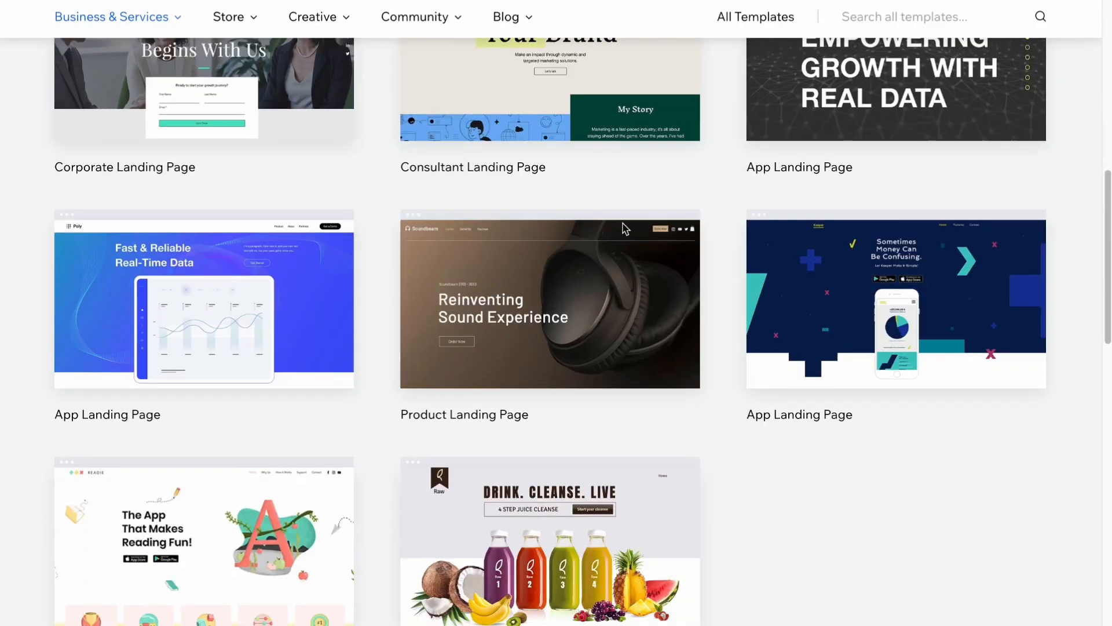
scroll(622, 227, up, 7)
scroll(509, 241, up, 6)
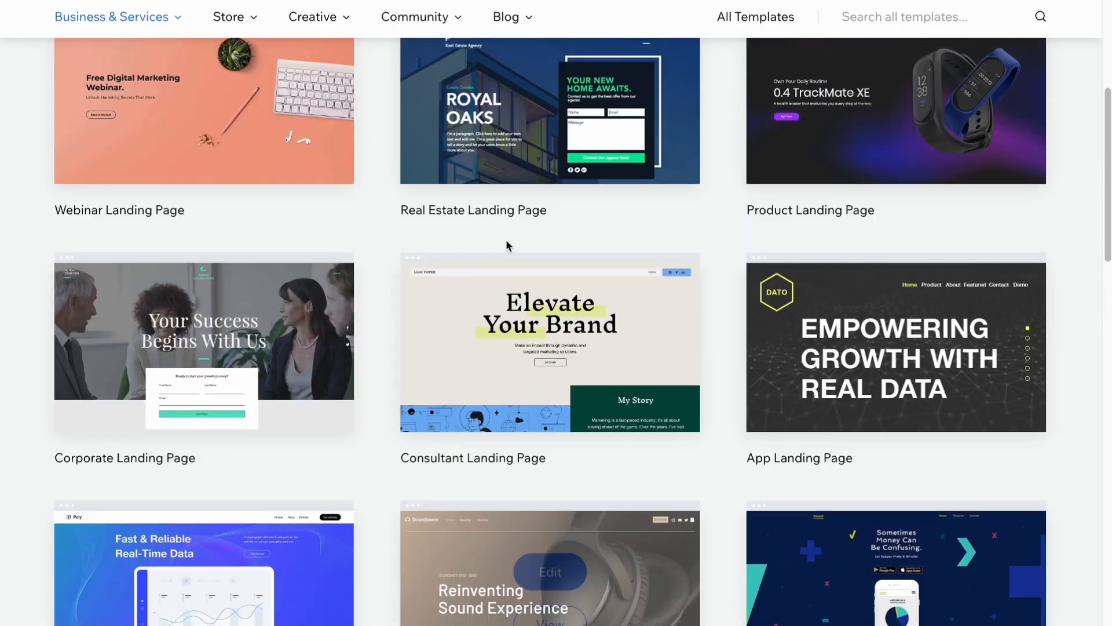
scroll(293, 280, down, 6)
scroll(302, 282, down, 3)
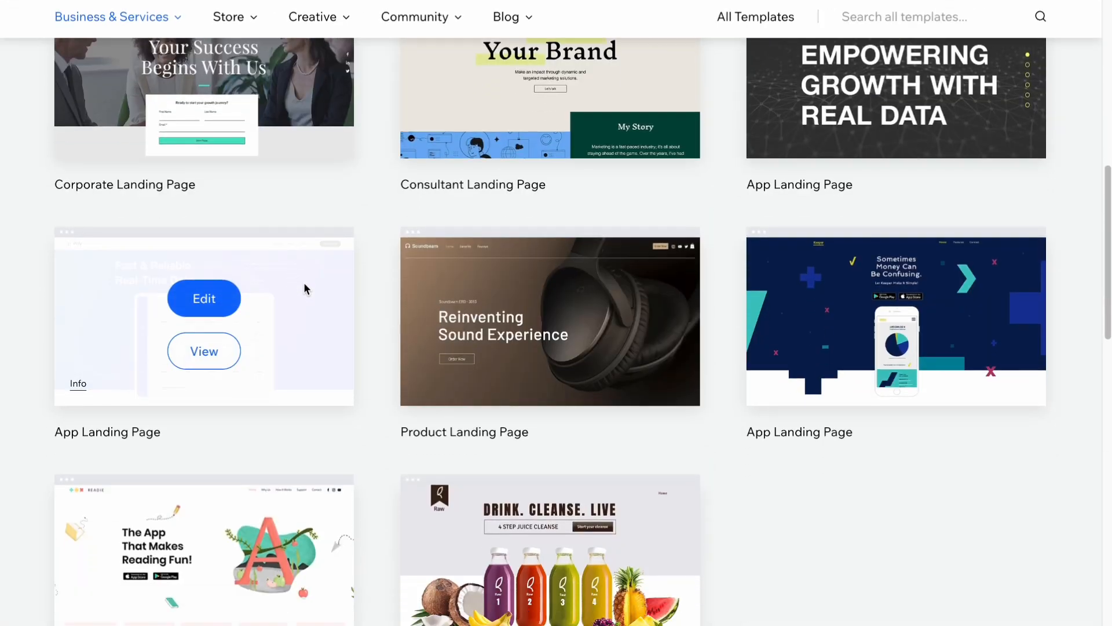
scroll(305, 281, up, 10)
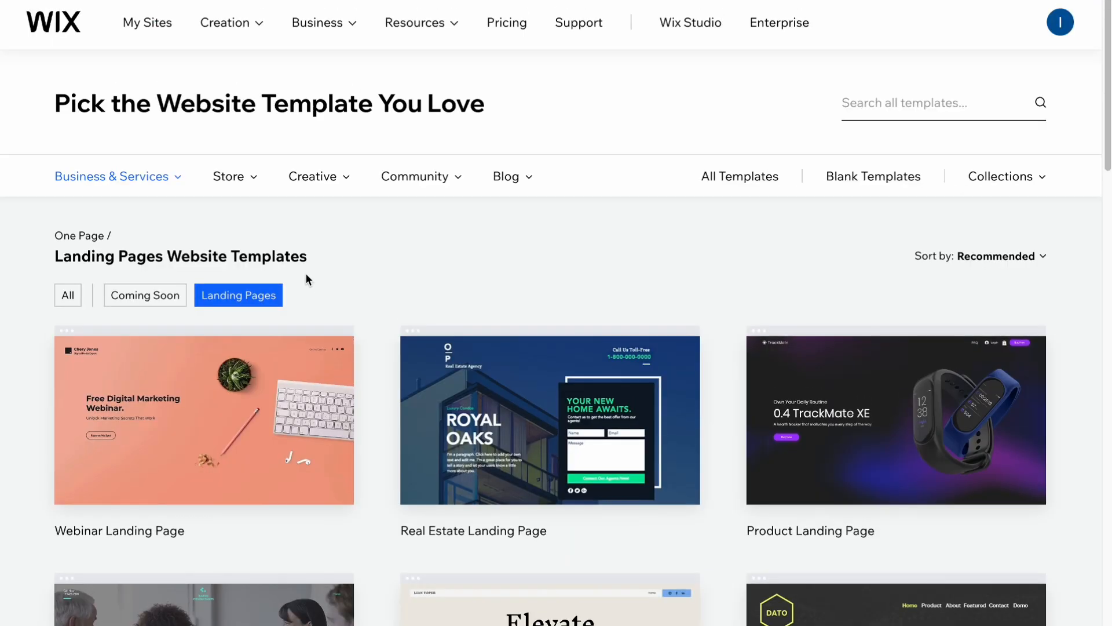
Step: Show the blank website templates and look through their layouts
click(852, 176)
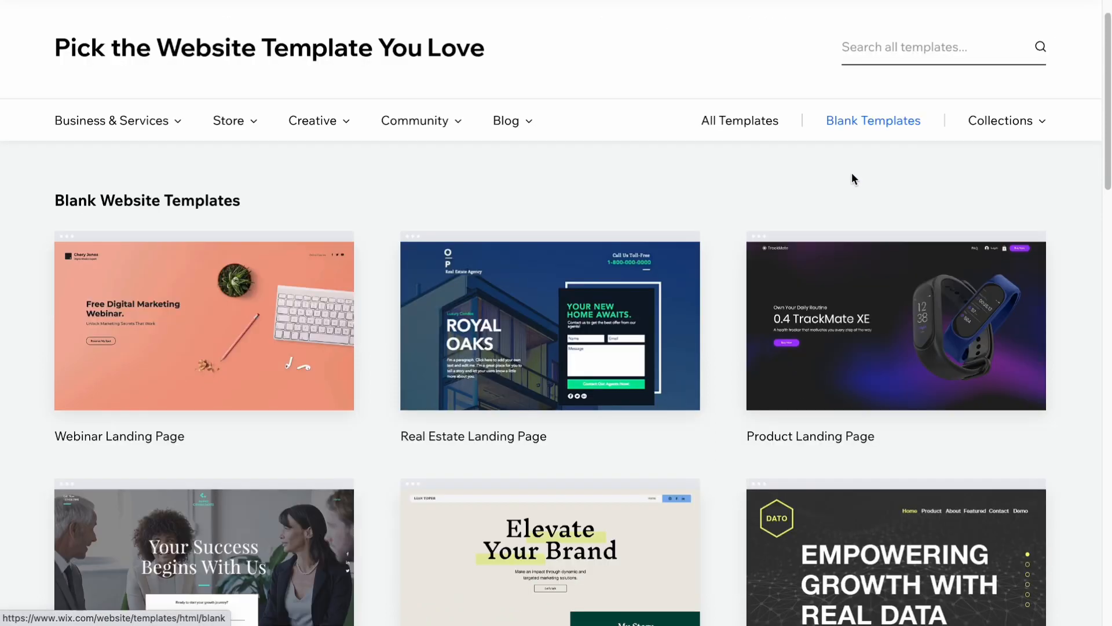
mouse_move(231, 268)
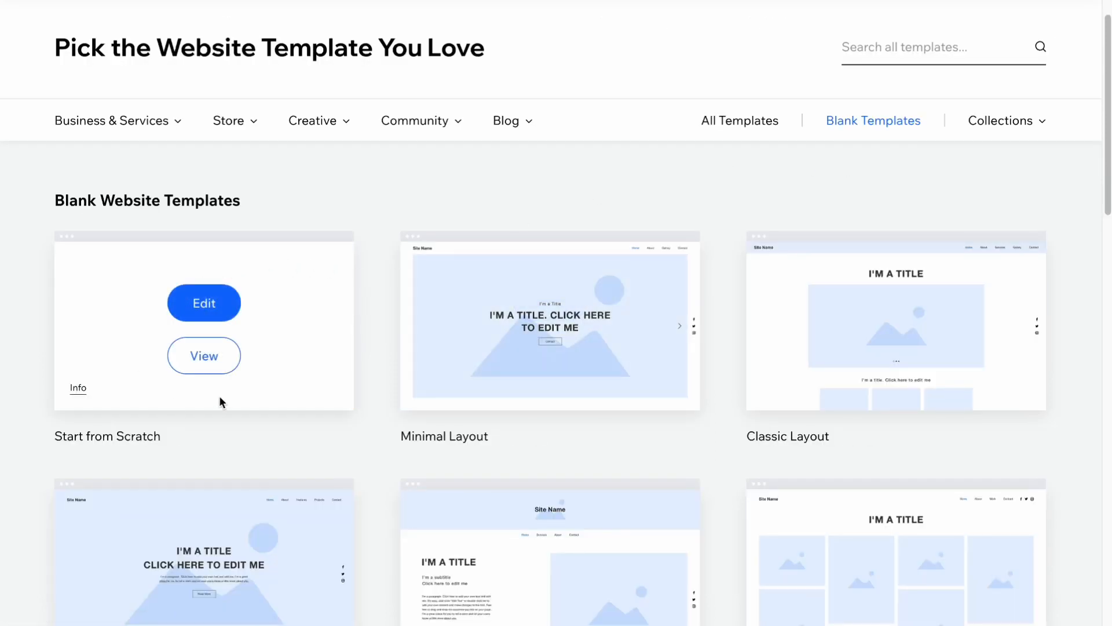
scroll(324, 362, down, 5)
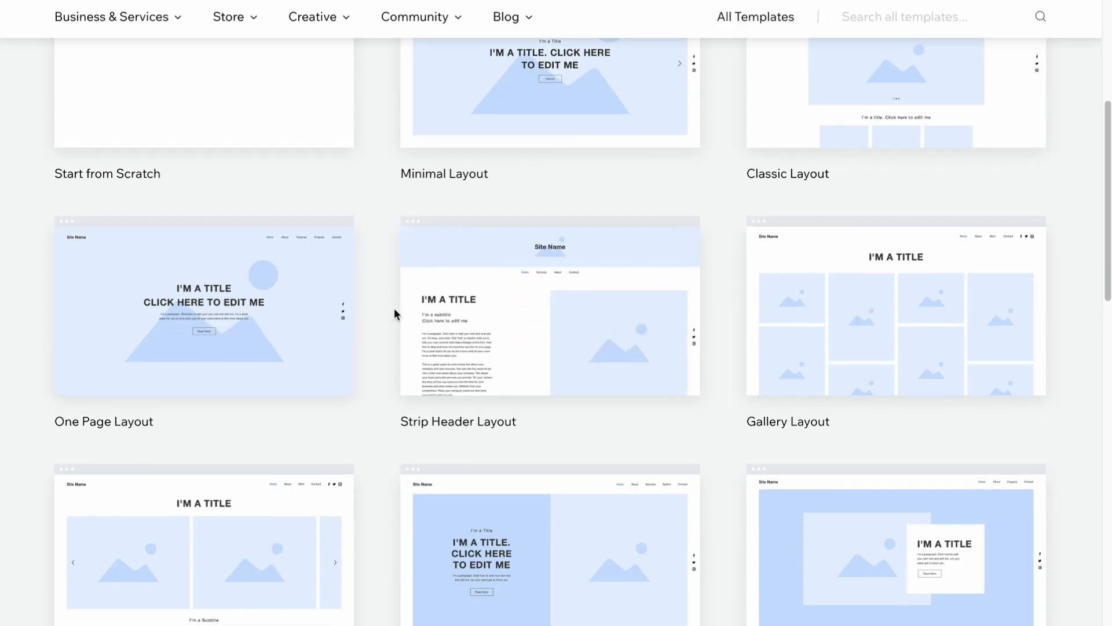
mouse_move(863, 353)
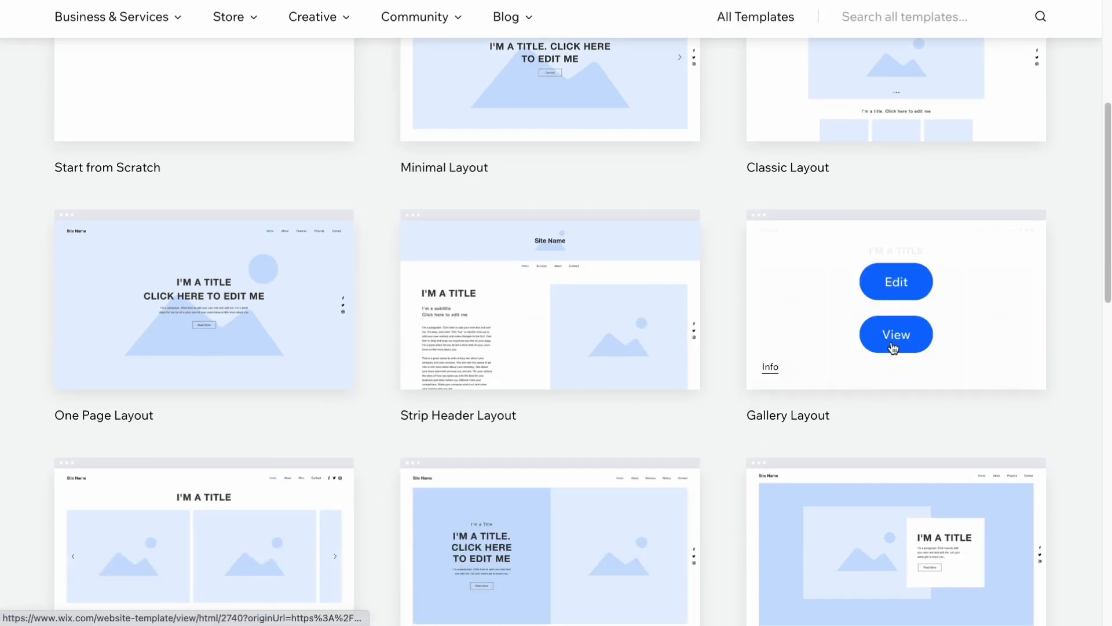
scroll(892, 348, up, 4)
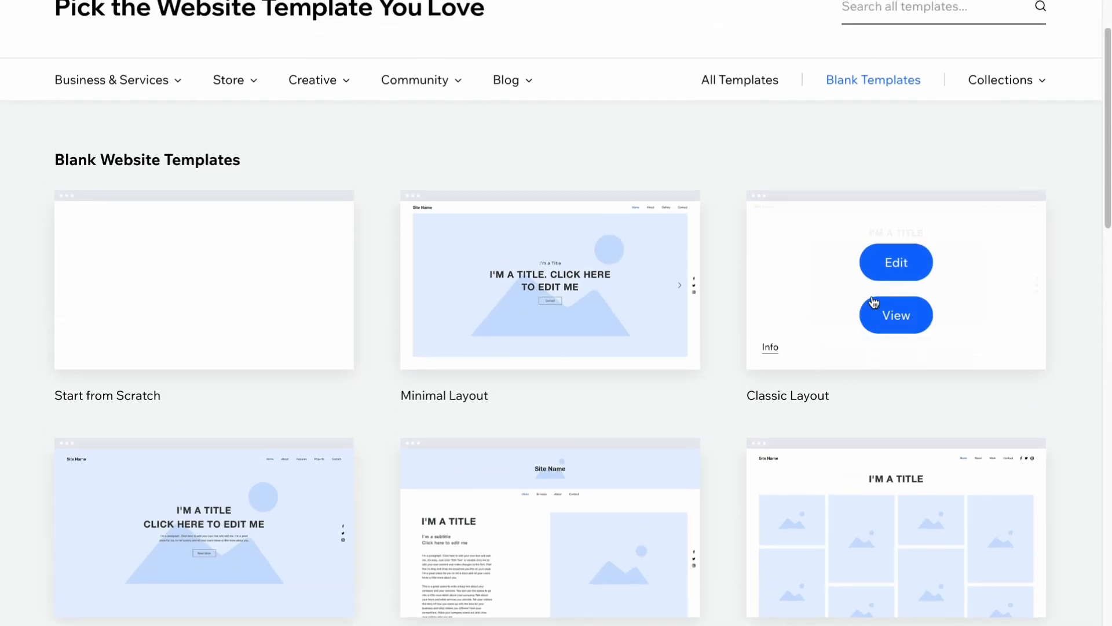
Step: Return to the Landing Pages templates under One Page and look over the first designs
mouse_move(58, 84)
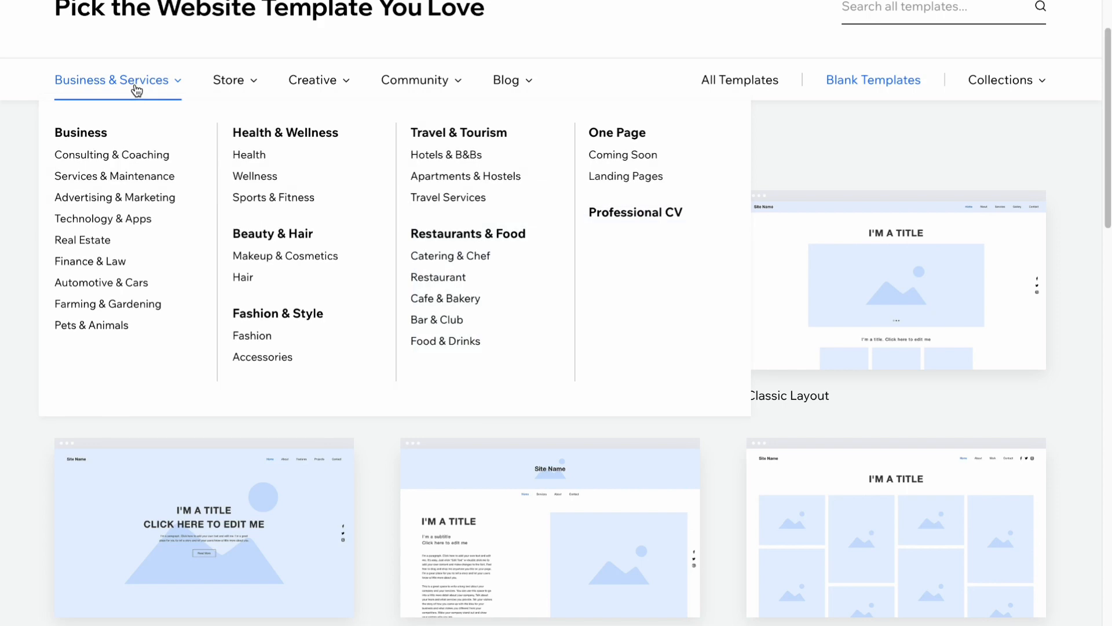
click(614, 175)
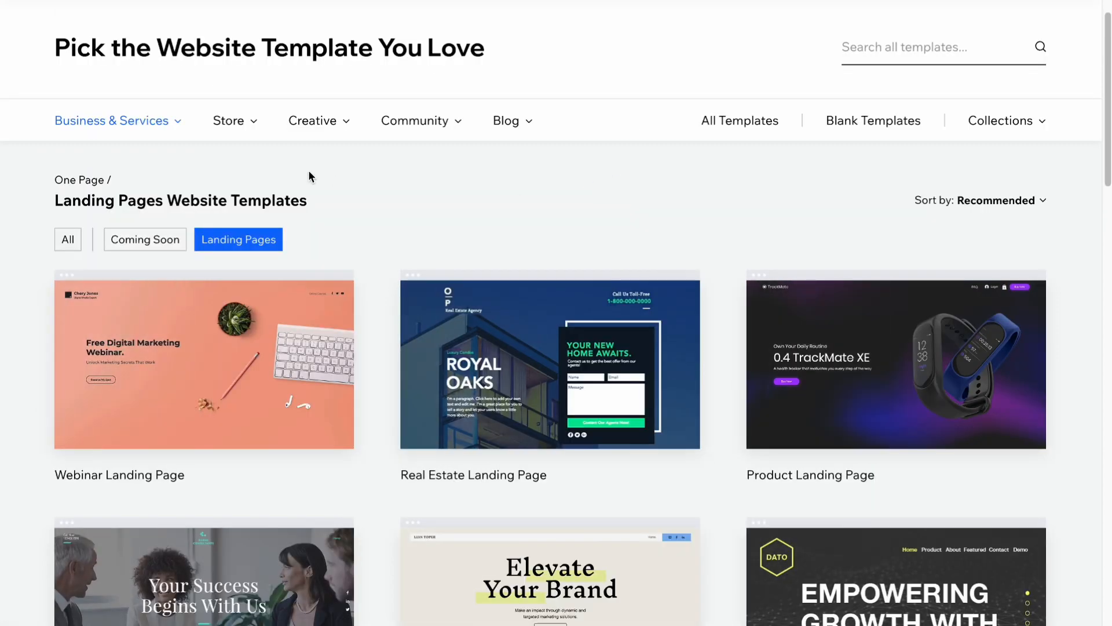
mouse_move(809, 342)
scroll(747, 203, down, 3)
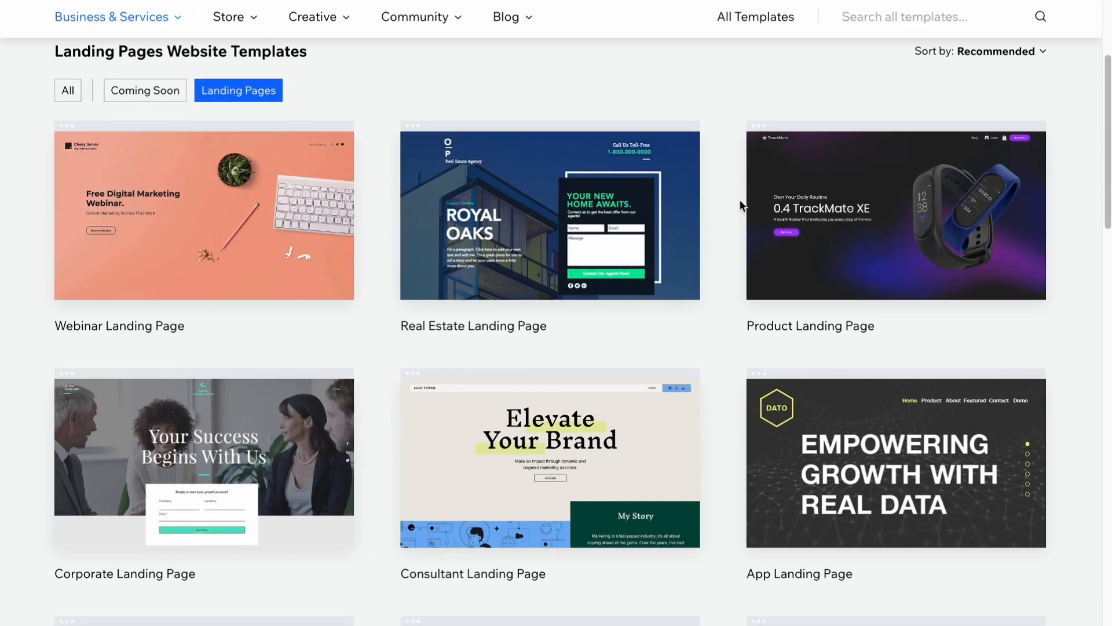
mouse_move(684, 177)
scroll(683, 174, down, 2)
Step: Preview the Consultant Landing Page template and look through its sections down to the contact form
mouse_move(497, 409)
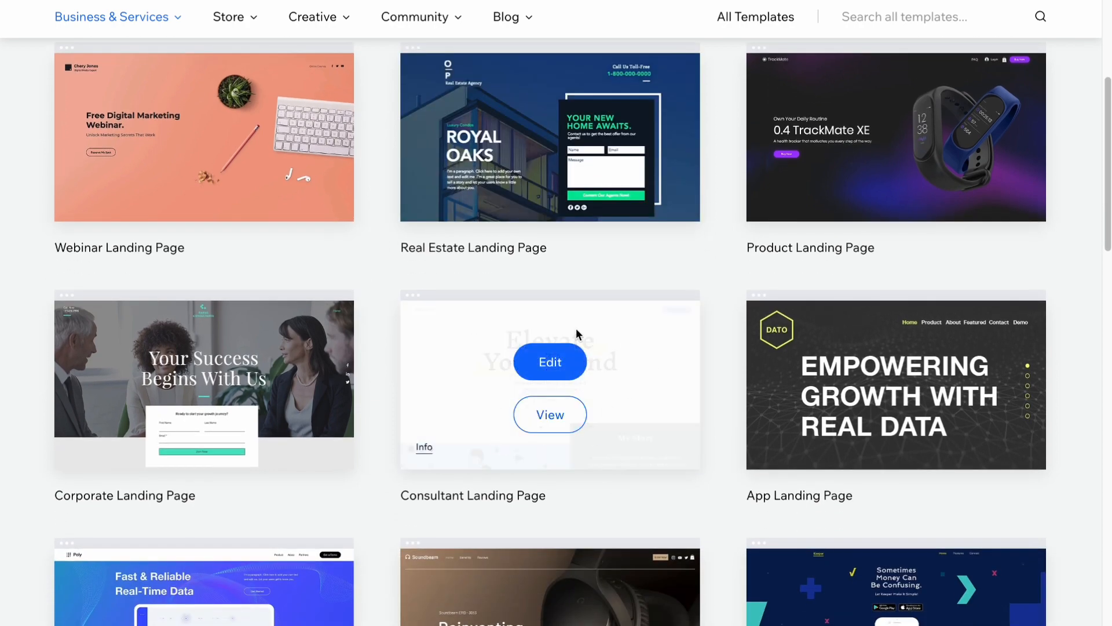
click(558, 414)
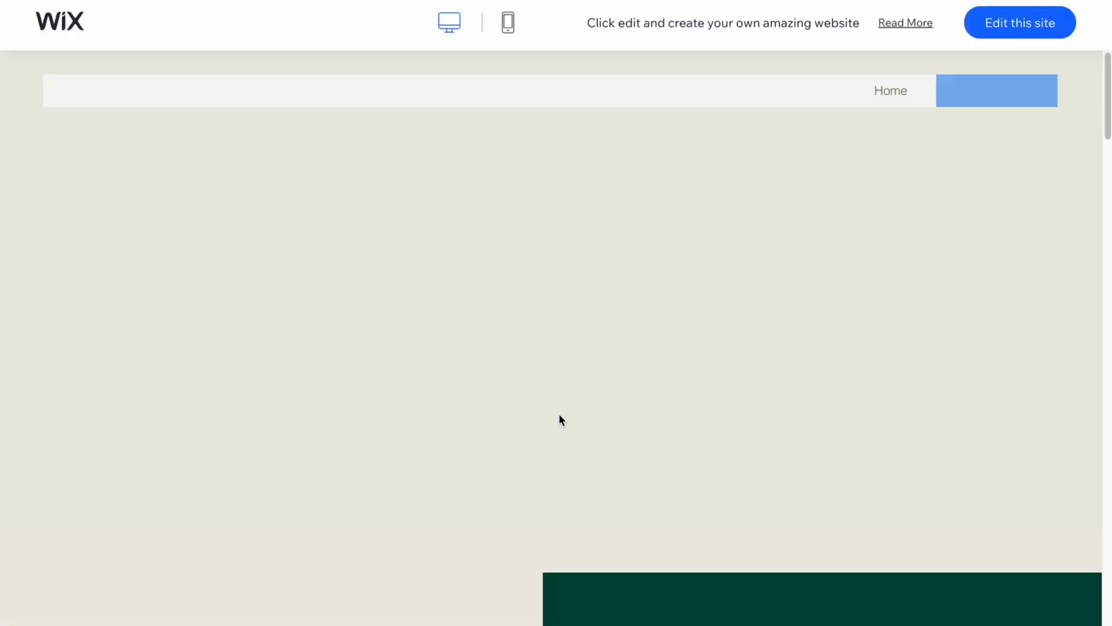
scroll(578, 343, down, 10)
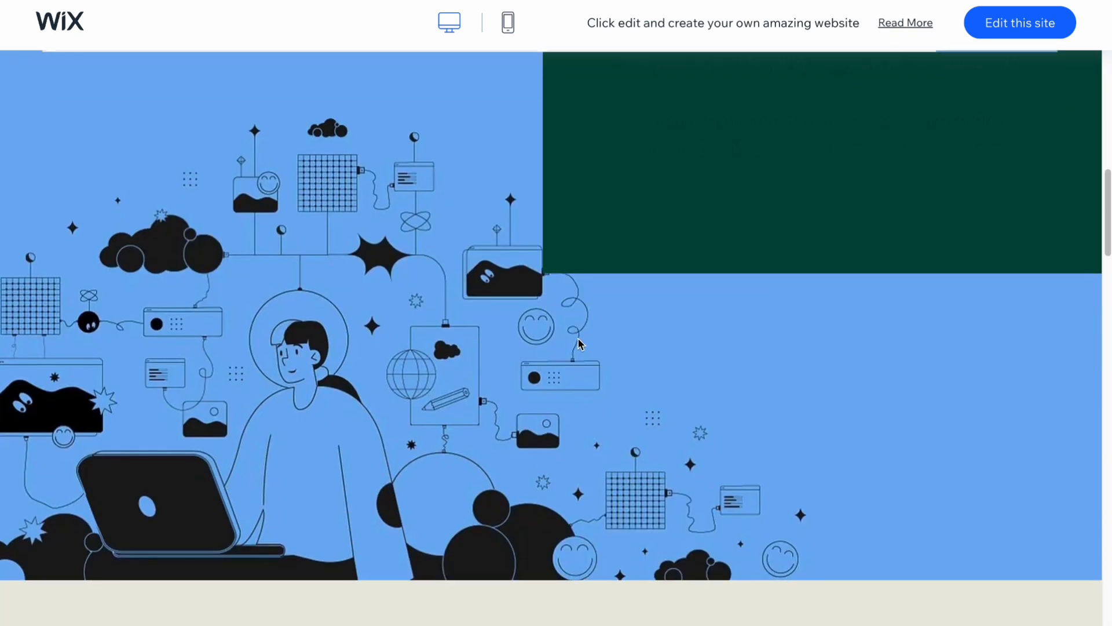
scroll(578, 338, down, 15)
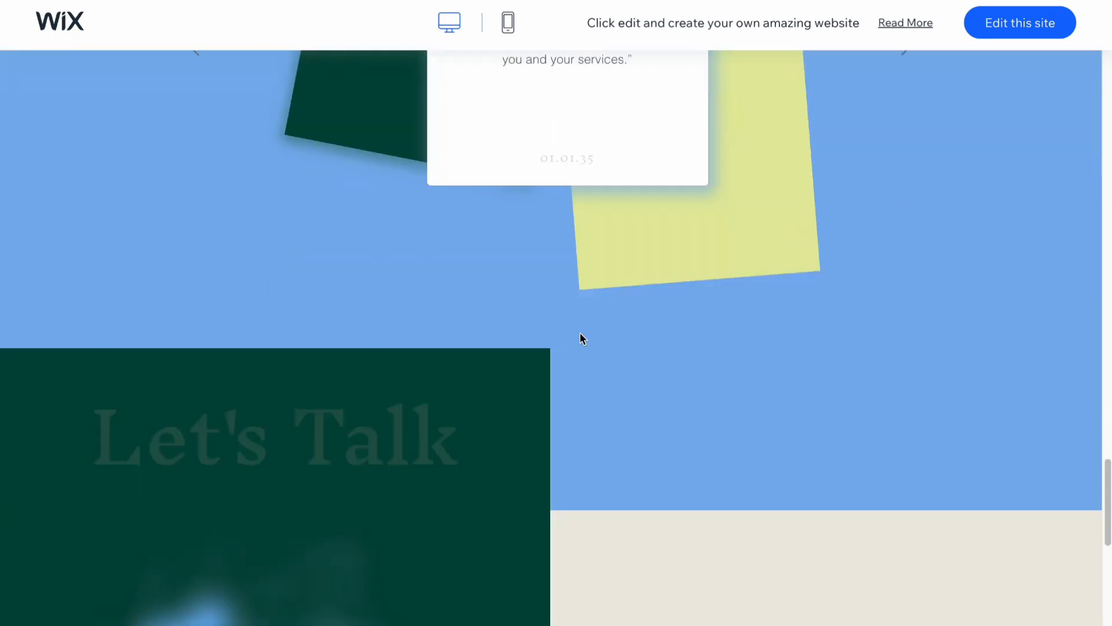
scroll(581, 336, up, 3)
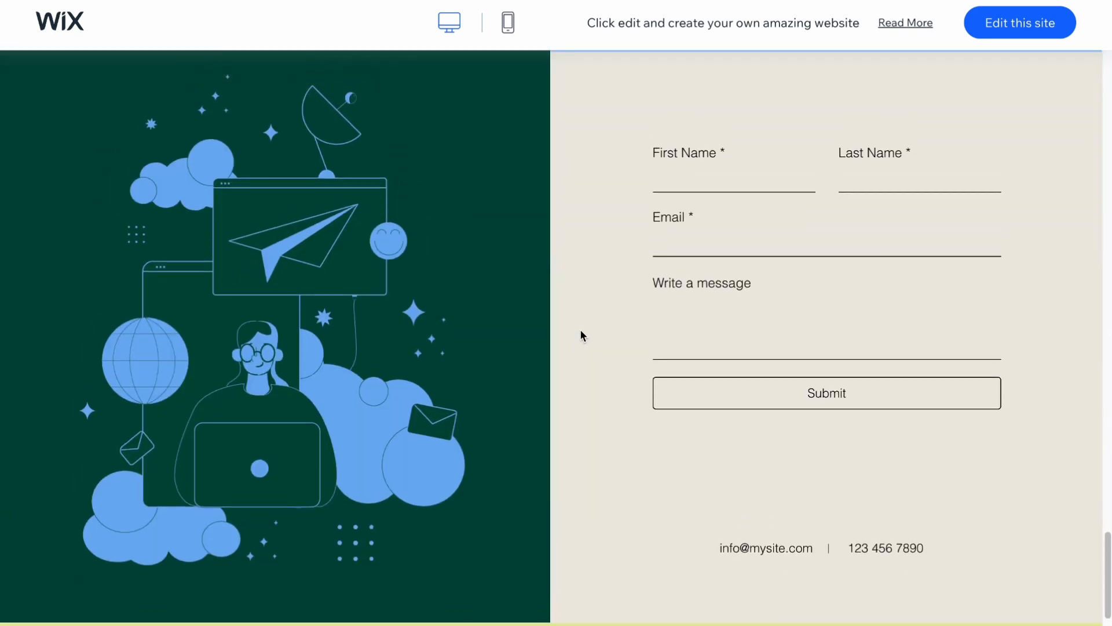
scroll(582, 336, up, 10)
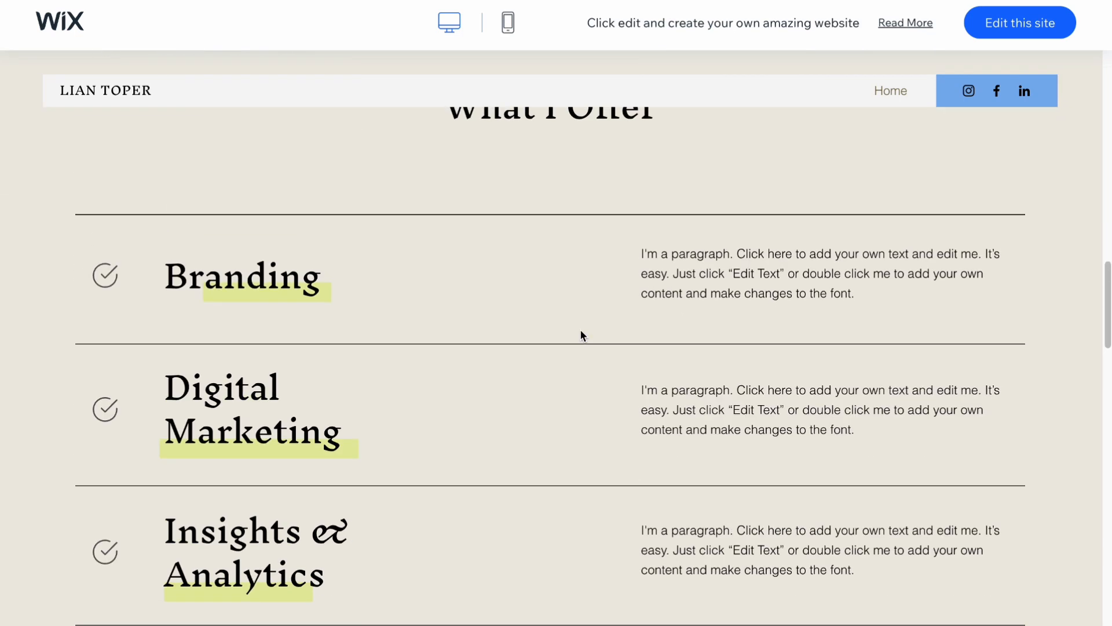
scroll(582, 328, up, 8)
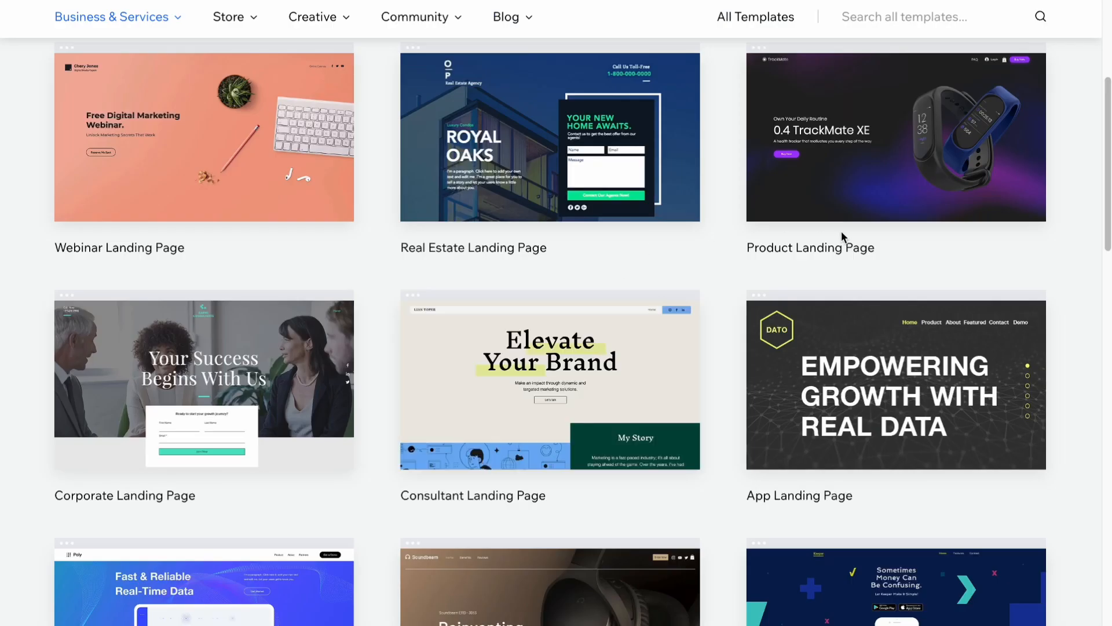
Step: Preview the Webinar Landing Page template and look through its sections down to the sign-up area
click(229, 174)
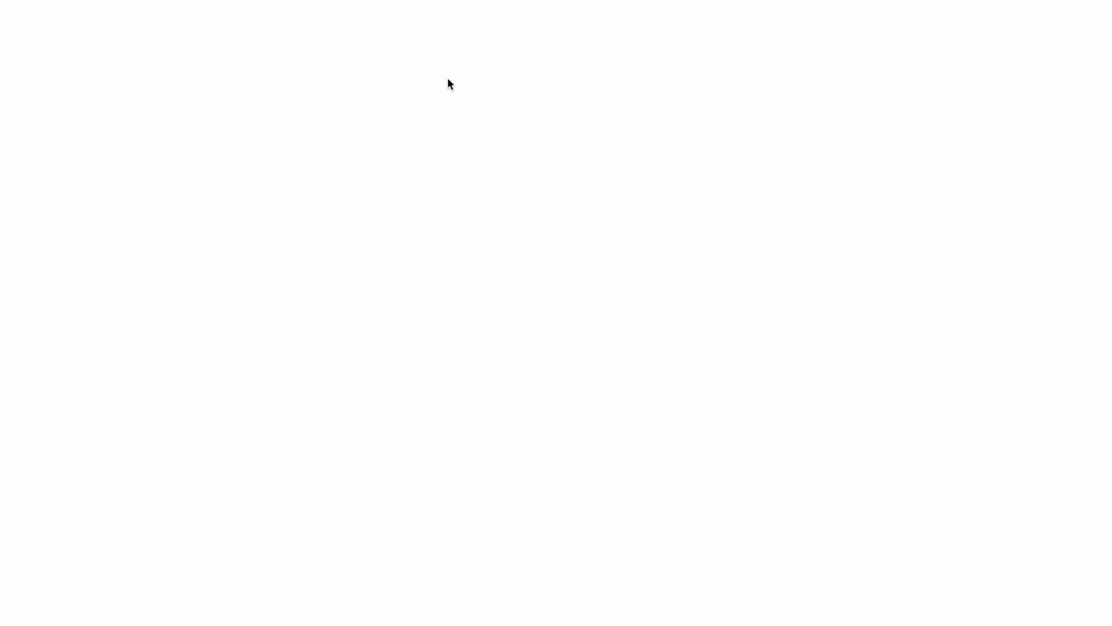
scroll(643, 350, down, 12)
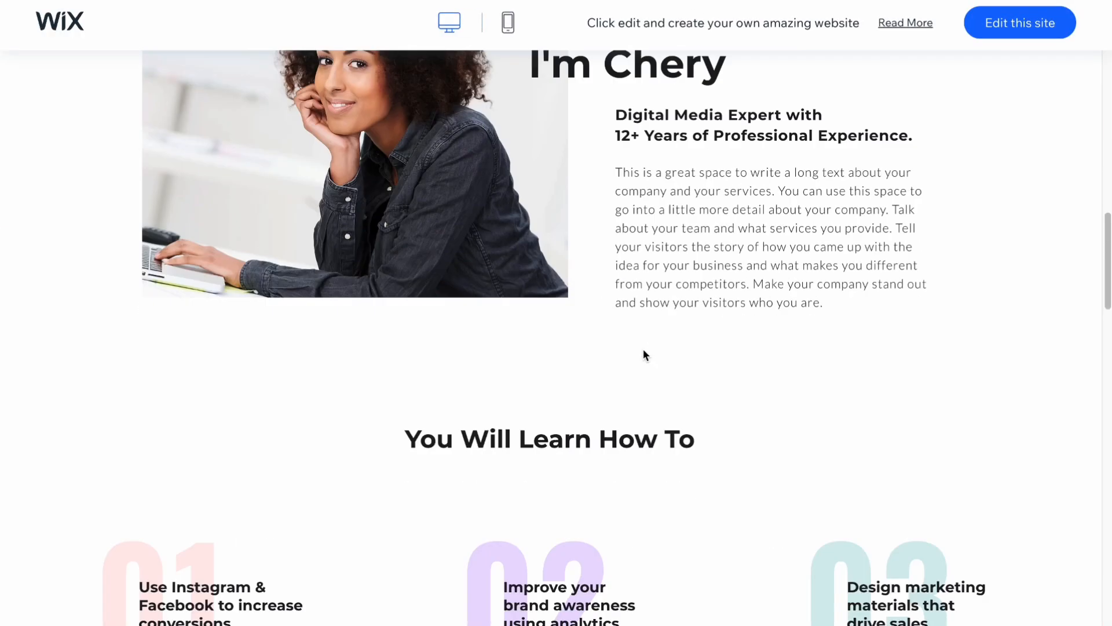
scroll(639, 362, down, 15)
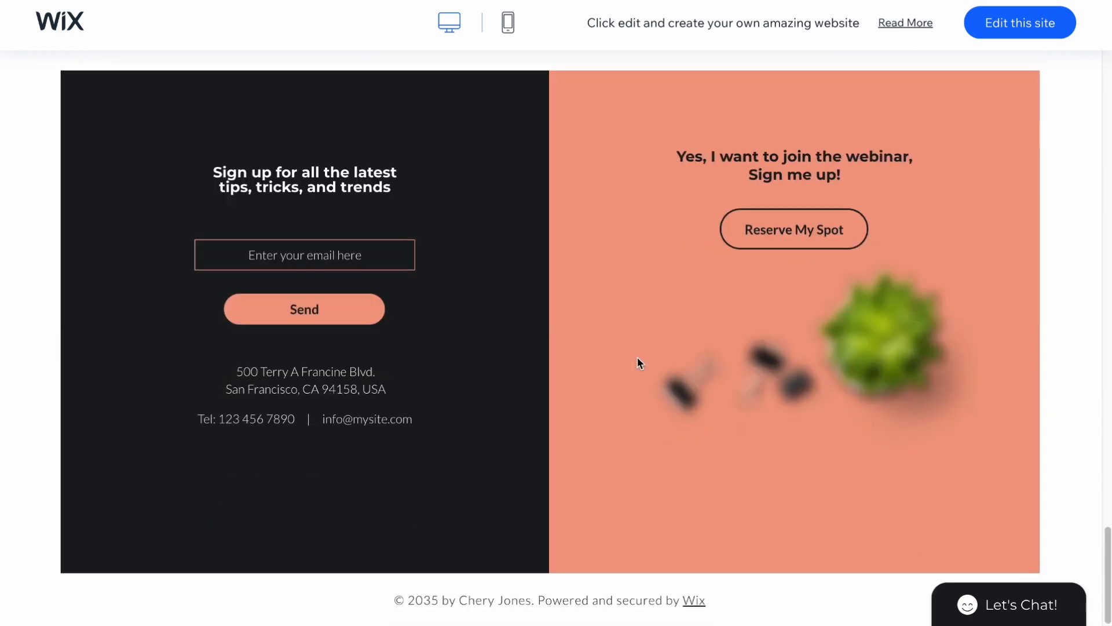
scroll(638, 356, up, 8)
scroll(637, 357, up, 8)
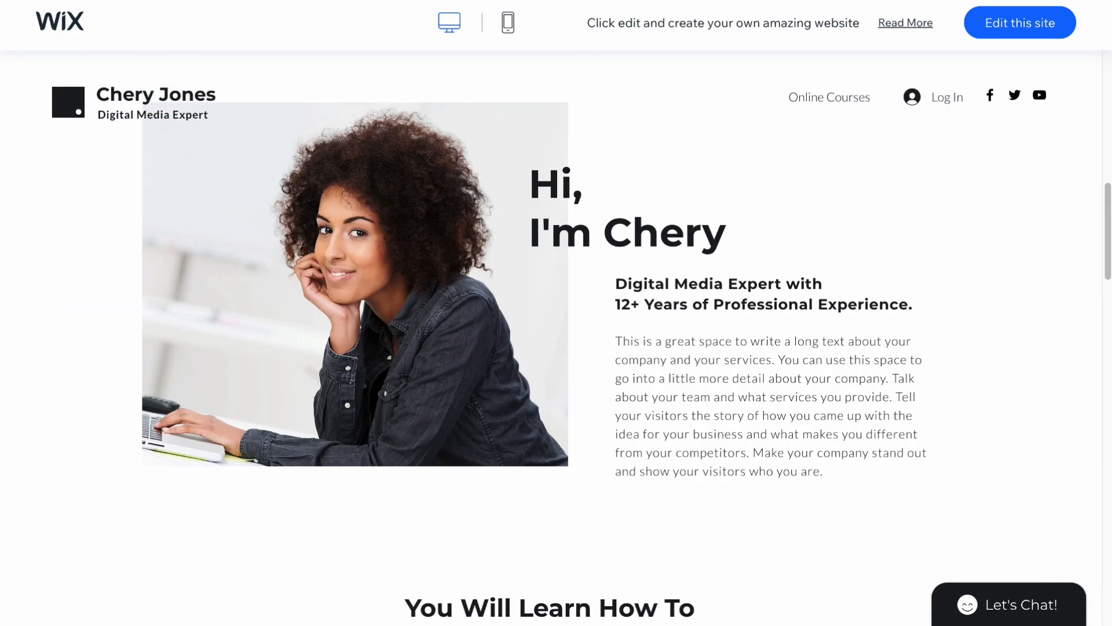
Step: Open the Webinar Landing Page template for editing and dismiss the offer to have AI write the site content
scroll(633, 280, up, 8)
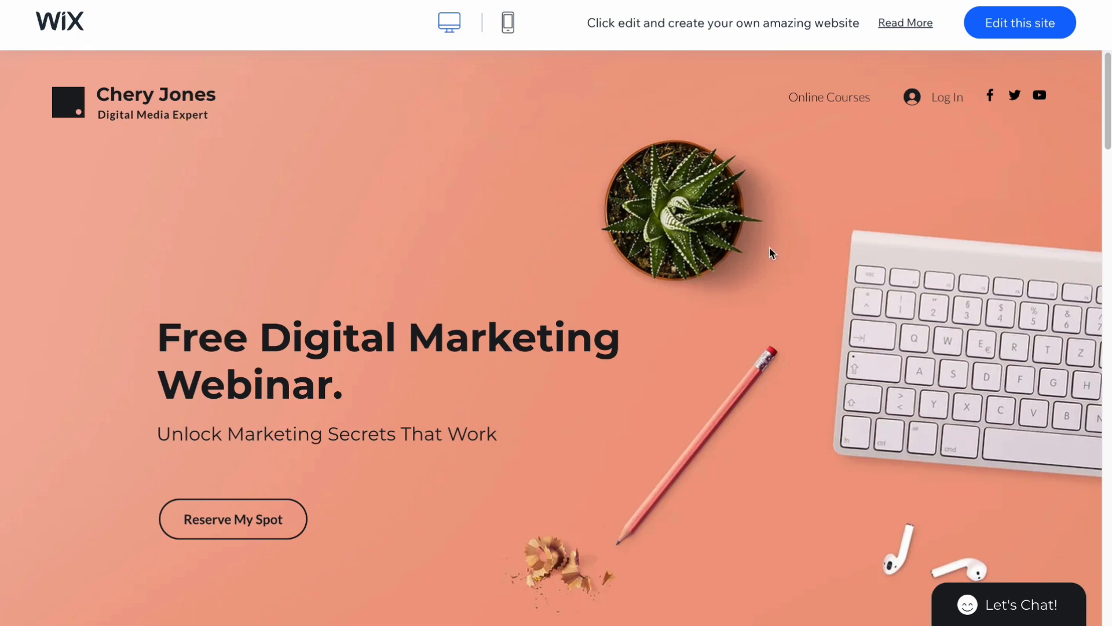
click(1037, 34)
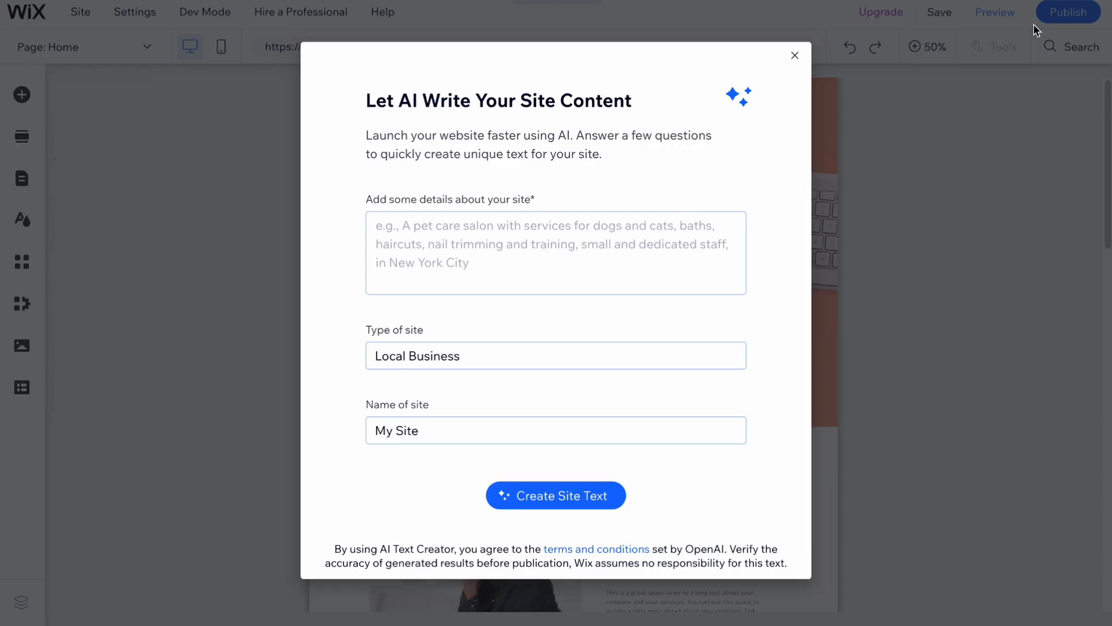
click(795, 56)
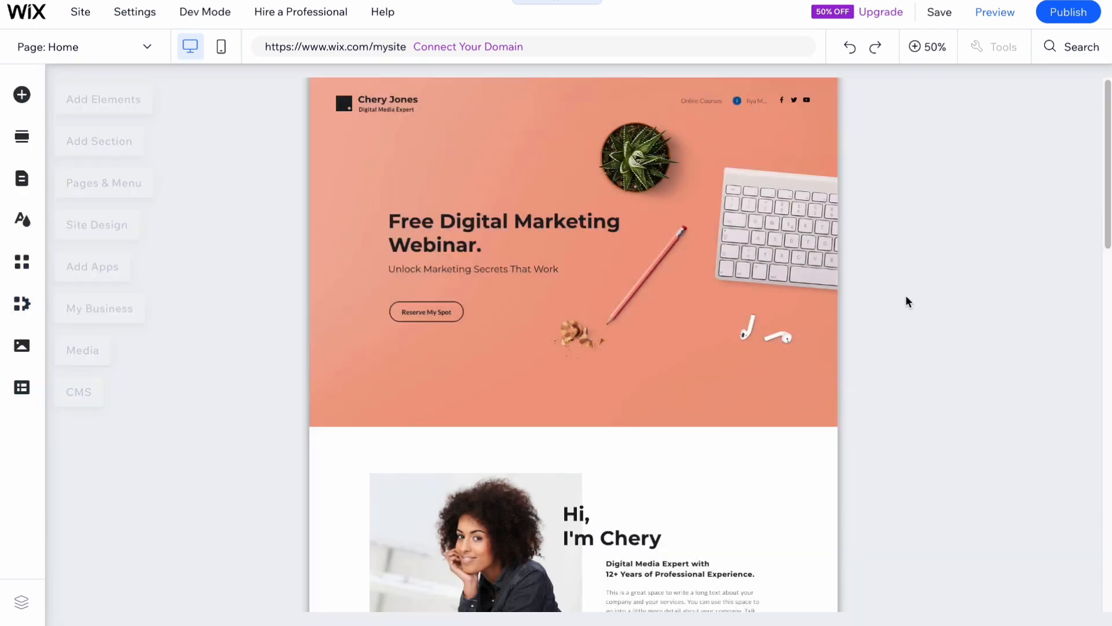
scroll(905, 294, down, 10)
scroll(906, 307, down, 6)
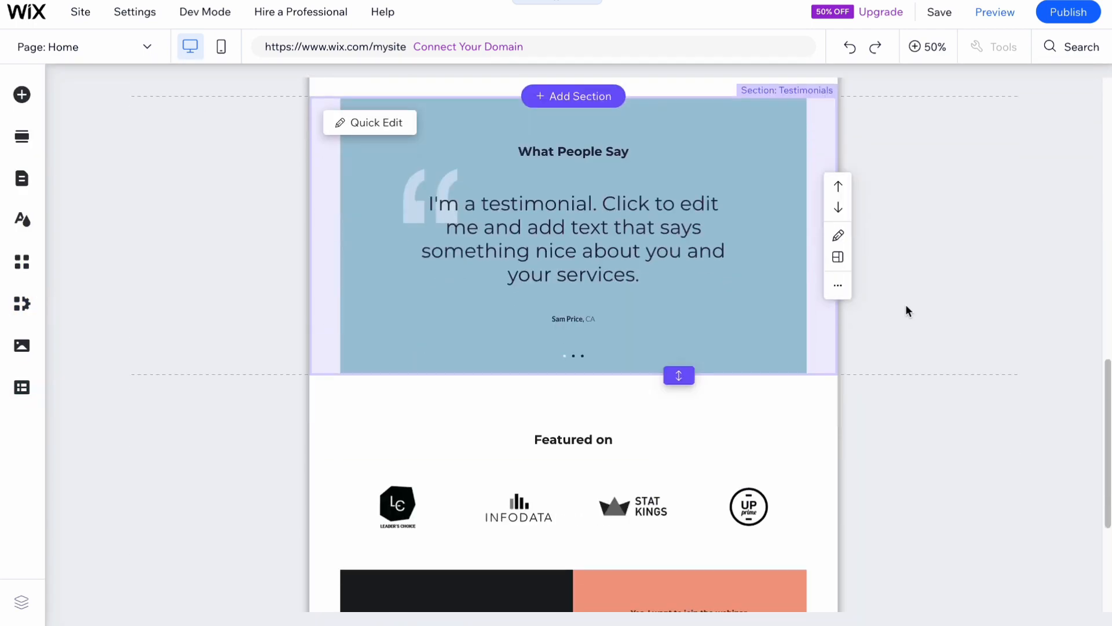
scroll(906, 304, up, 15)
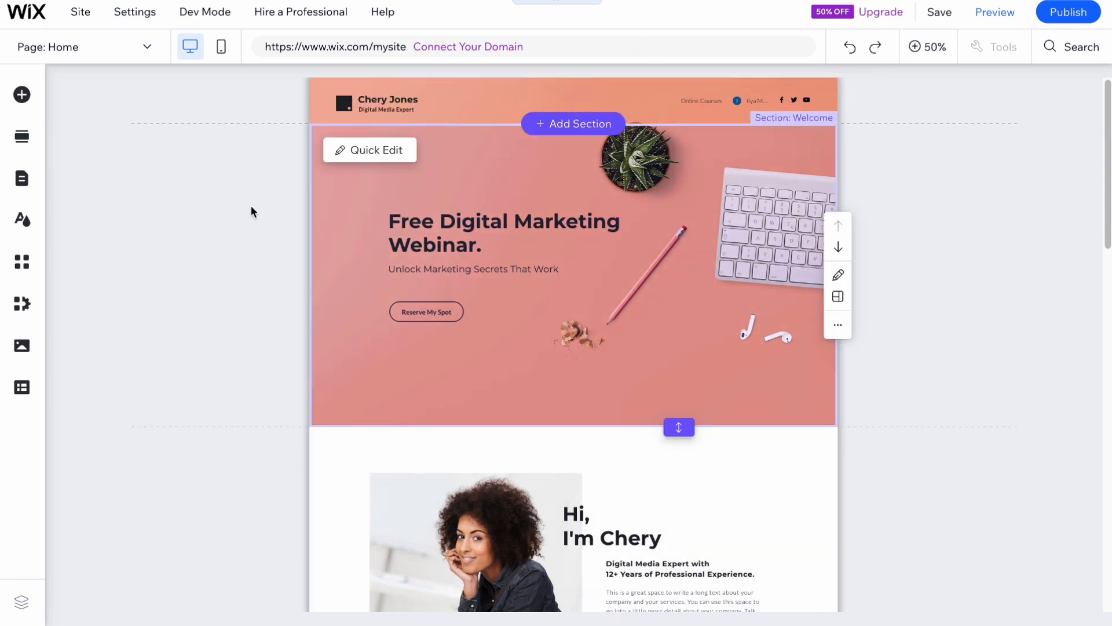
Step: Hide the Online Courses page from the site menu
click(22, 180)
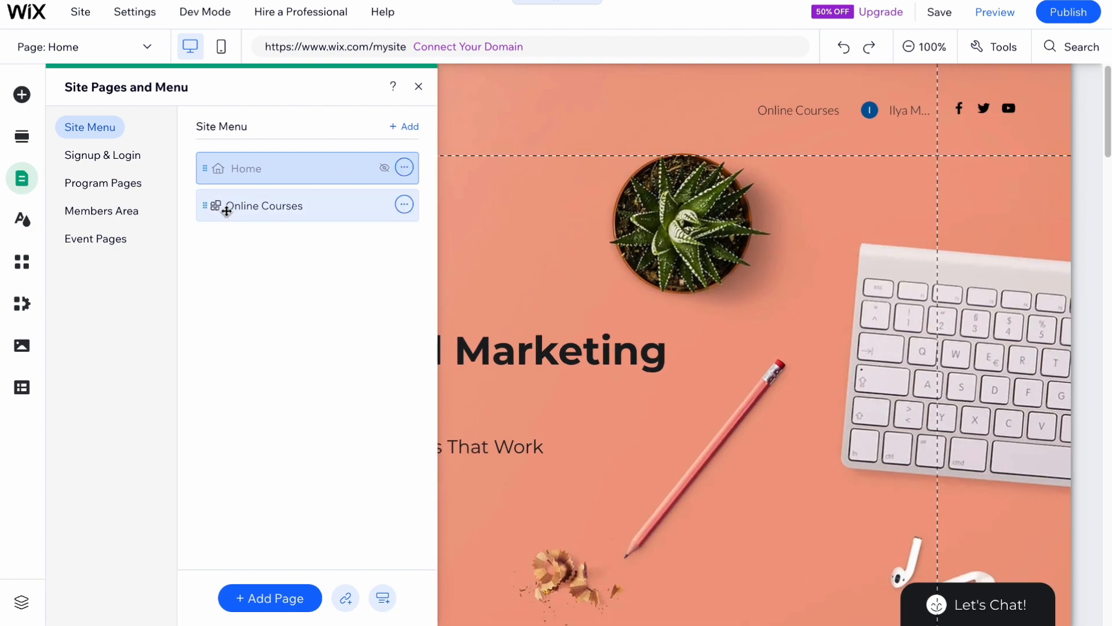
click(243, 206)
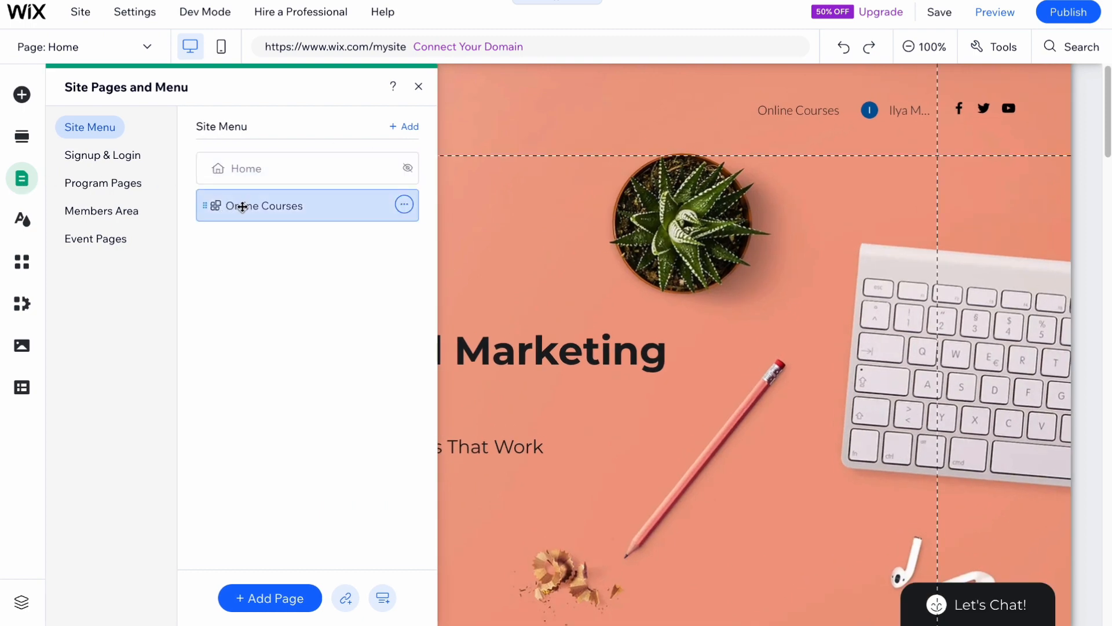
scroll(739, 345, down, 5)
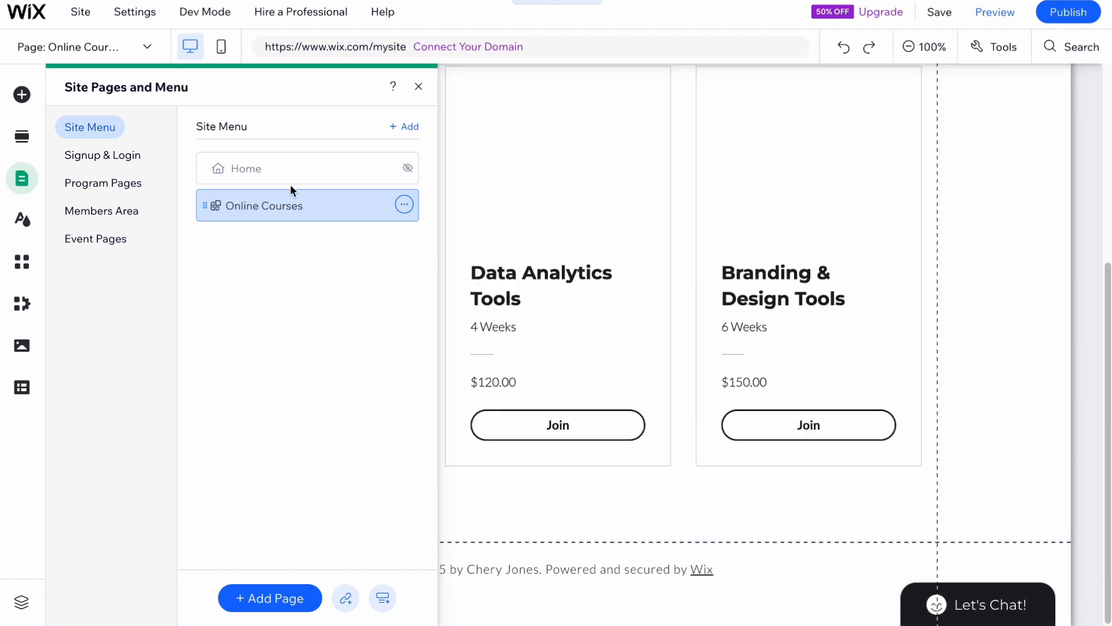
click(266, 174)
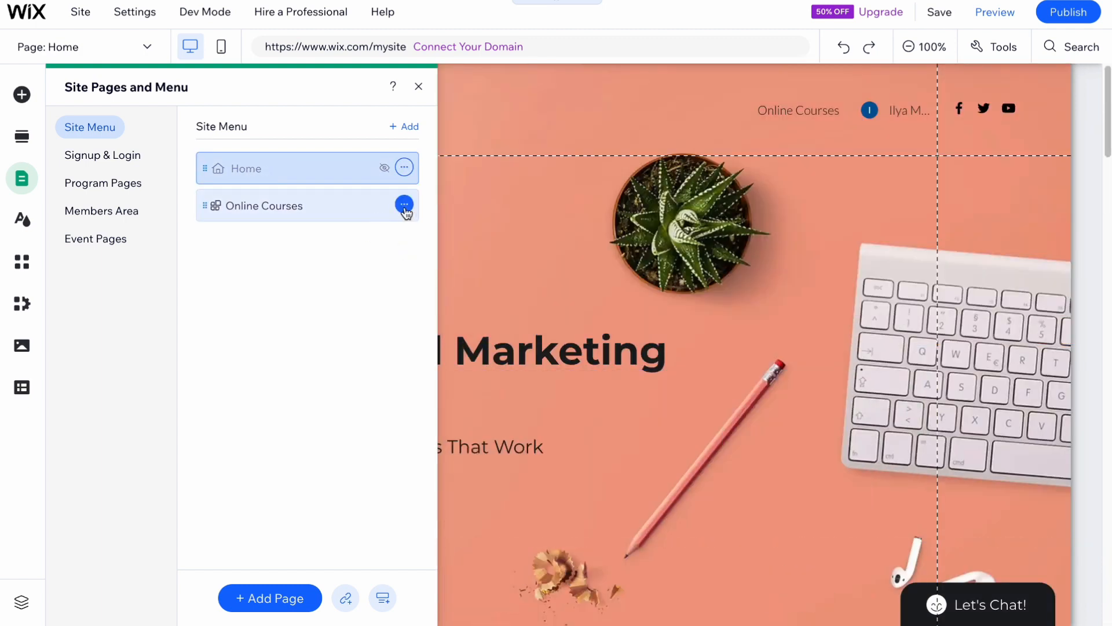
click(404, 205)
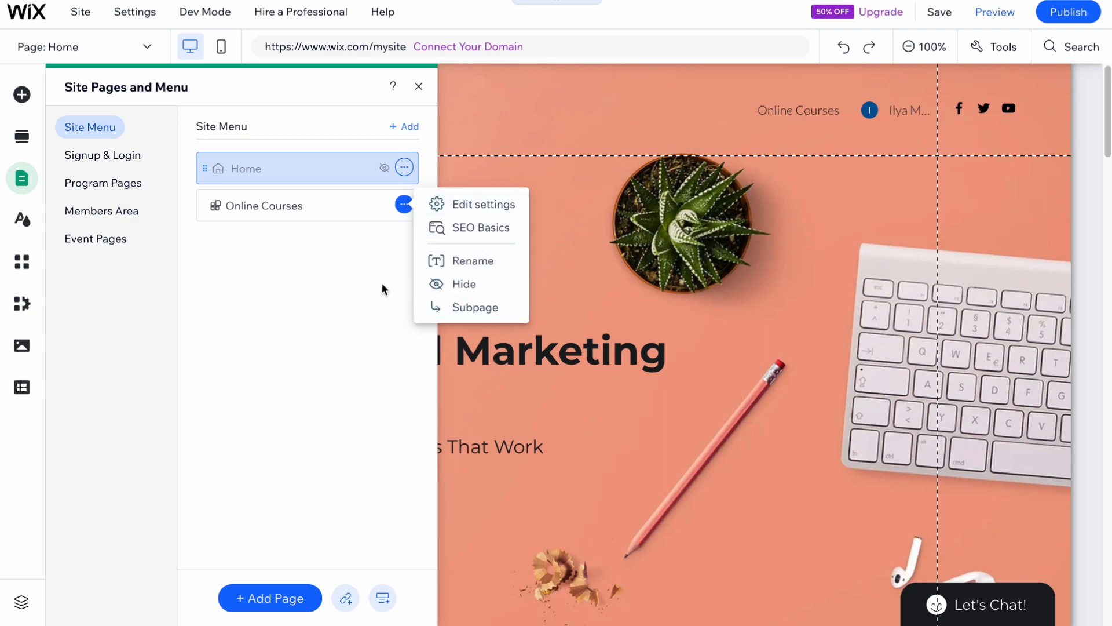
click(366, 273)
click(261, 211)
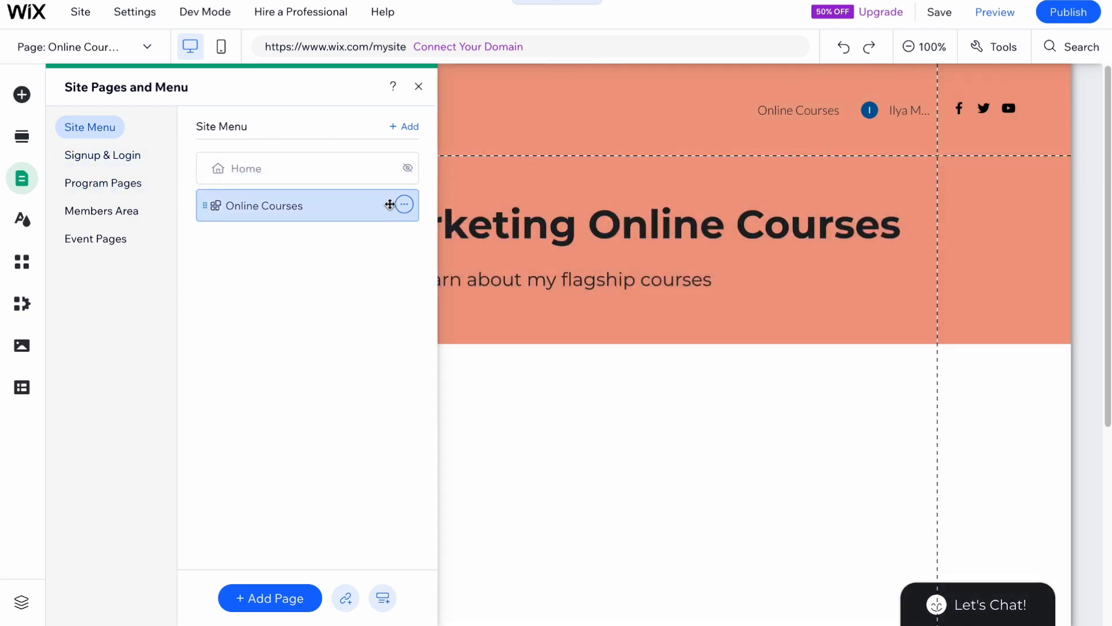
click(404, 204)
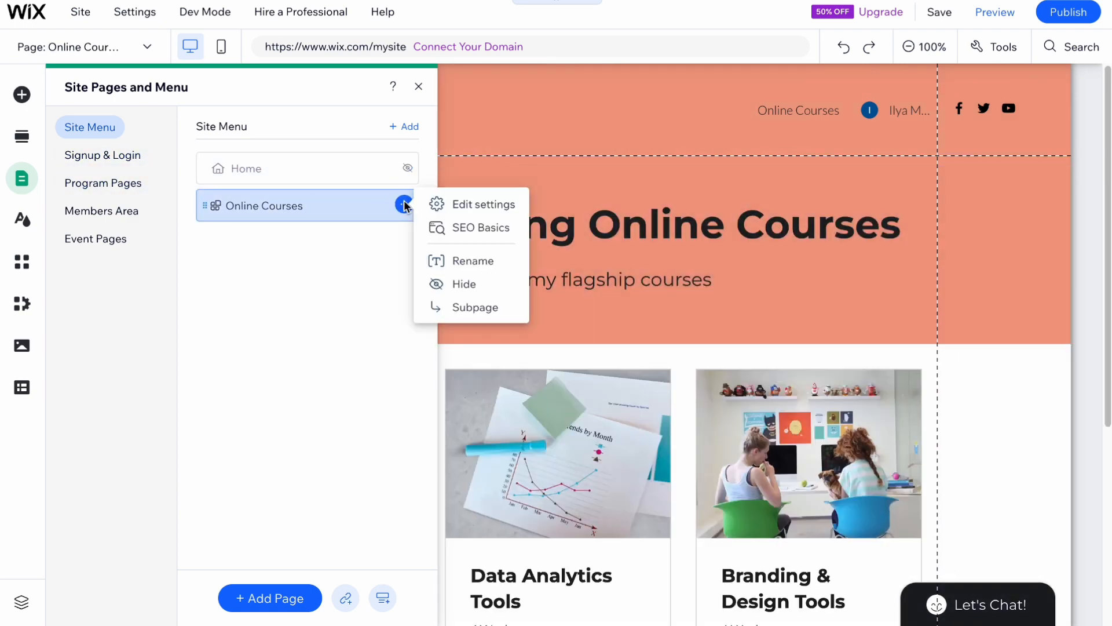
click(470, 282)
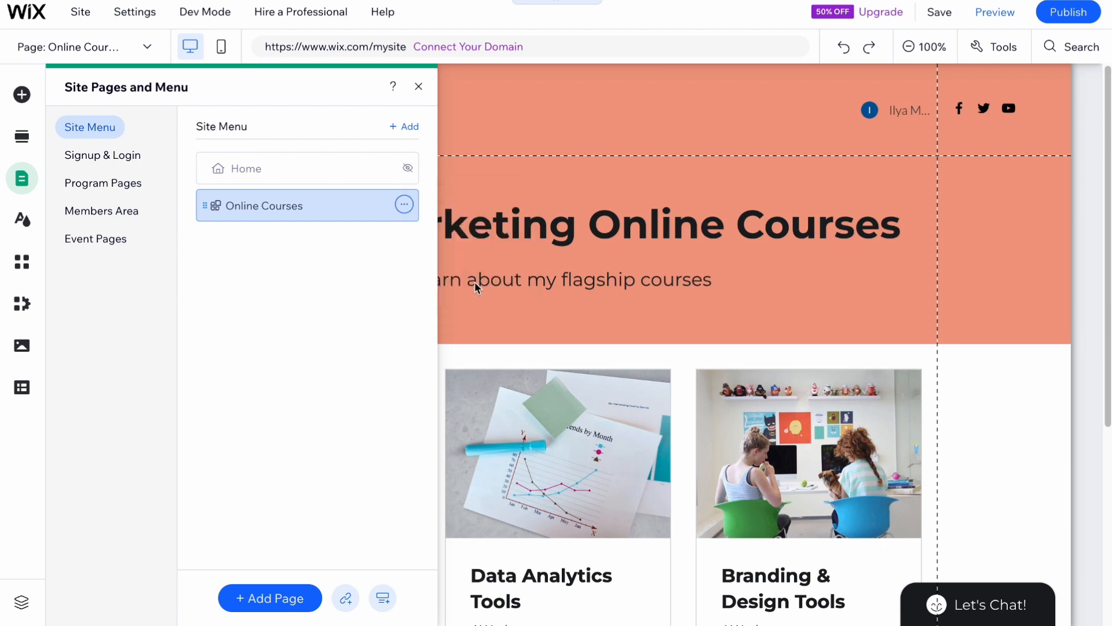
Step: Show the Home page in the site menu
click(295, 167)
click(404, 167)
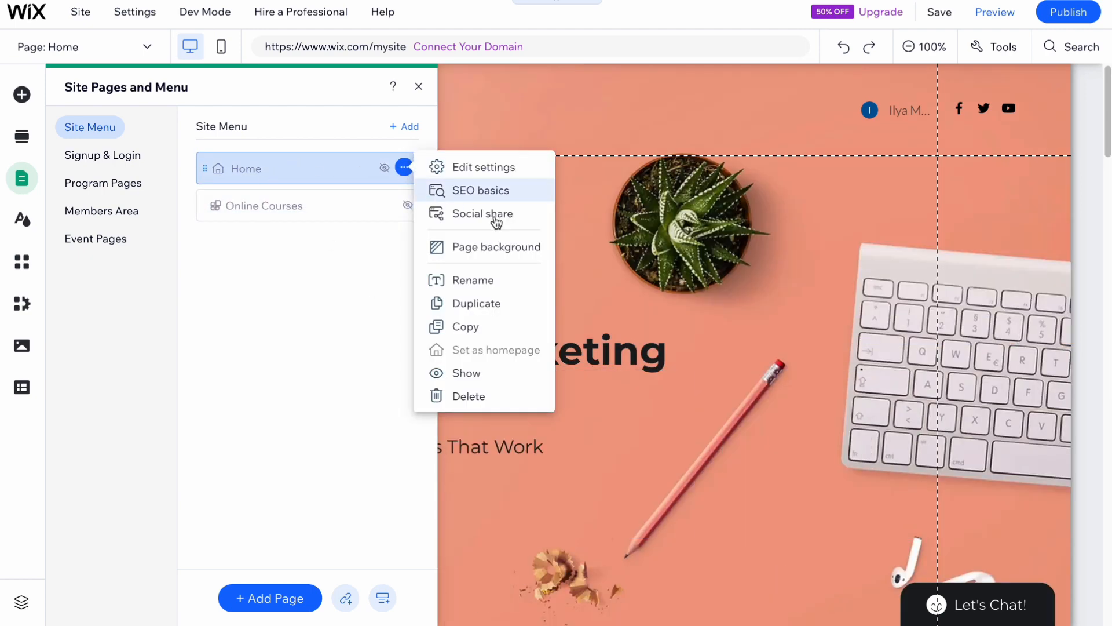
click(472, 373)
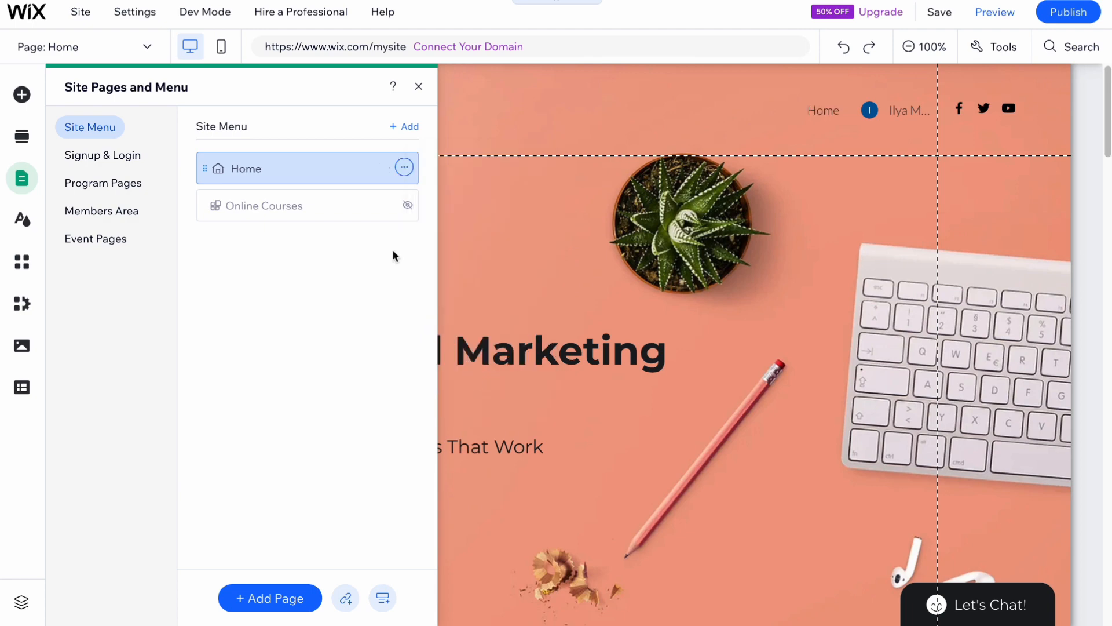
Step: Review the Home page's options and the page designs available for adding a new page
click(405, 169)
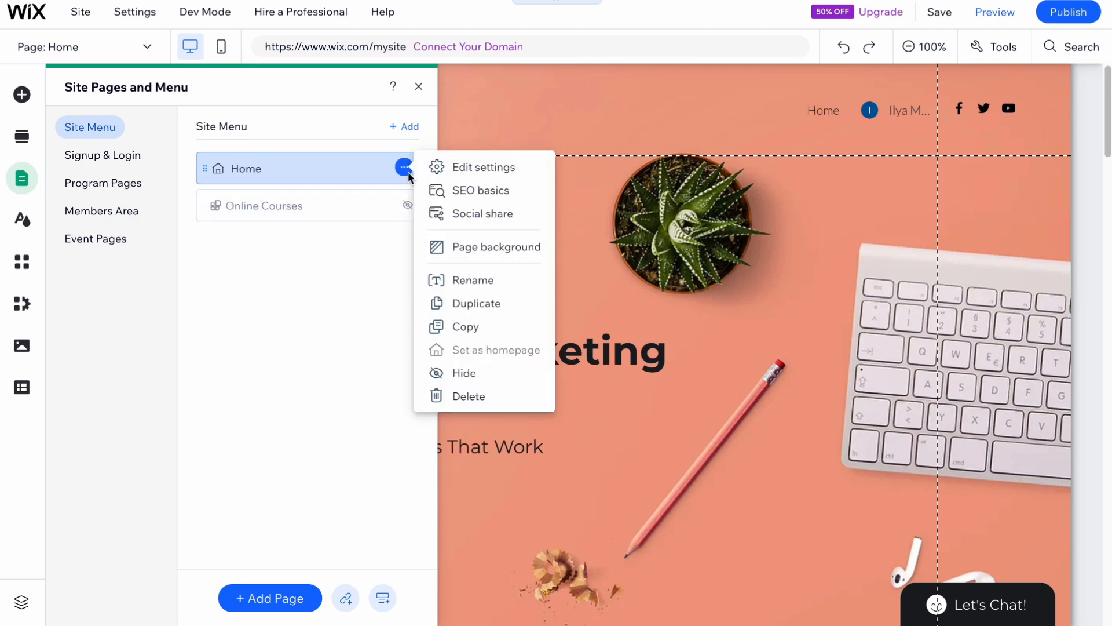
click(287, 391)
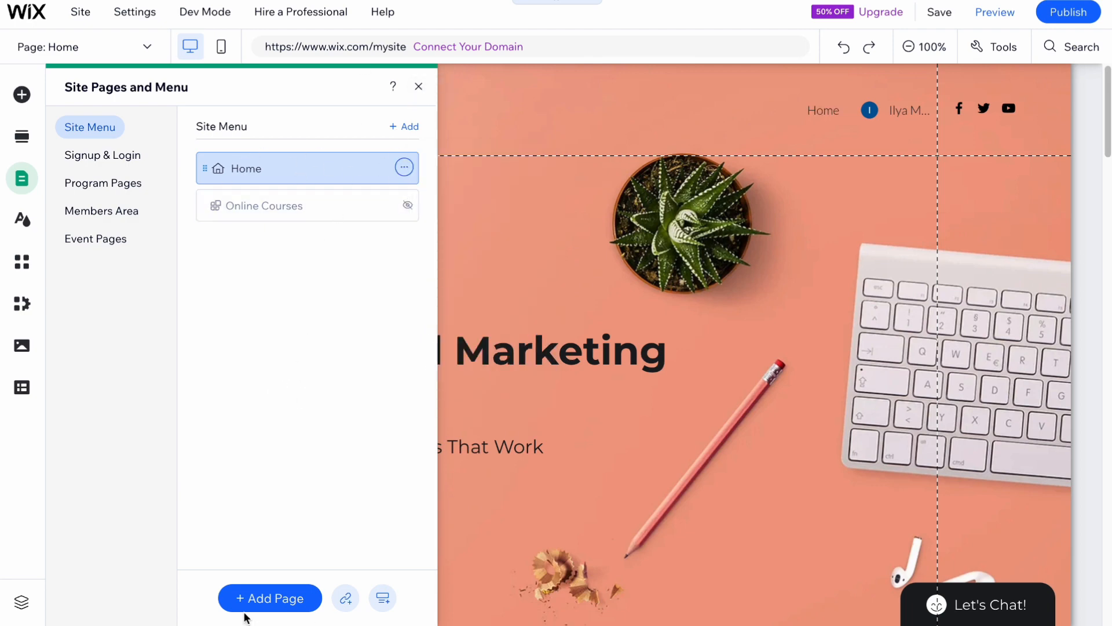
click(258, 596)
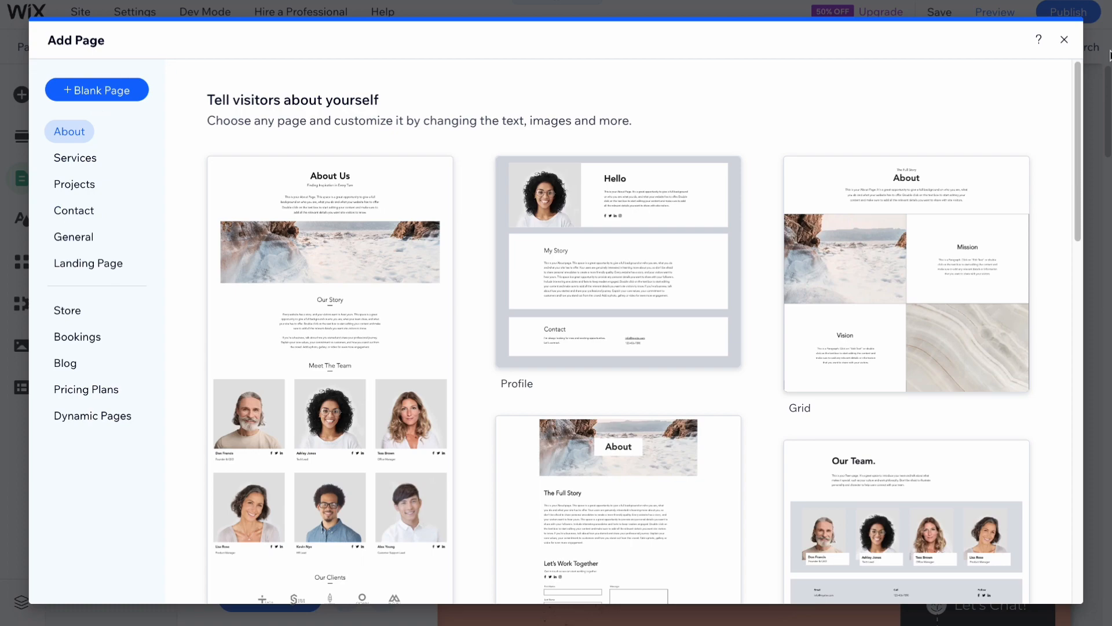
click(1065, 40)
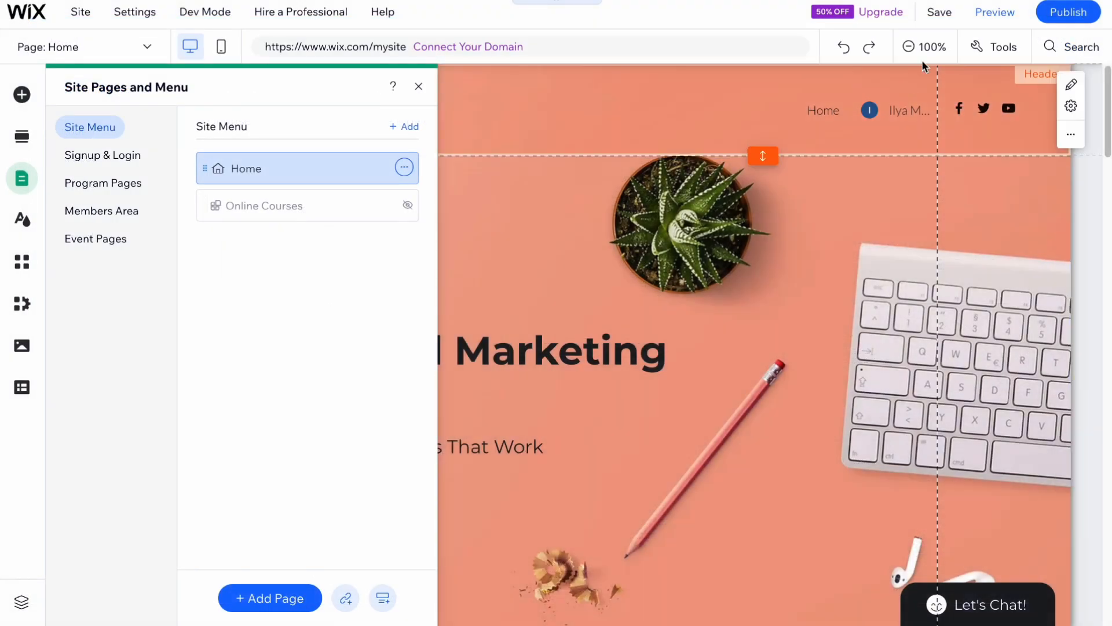
Step: Delete the Subscribe section with the email sign-up form from the end of the Home page
click(925, 46)
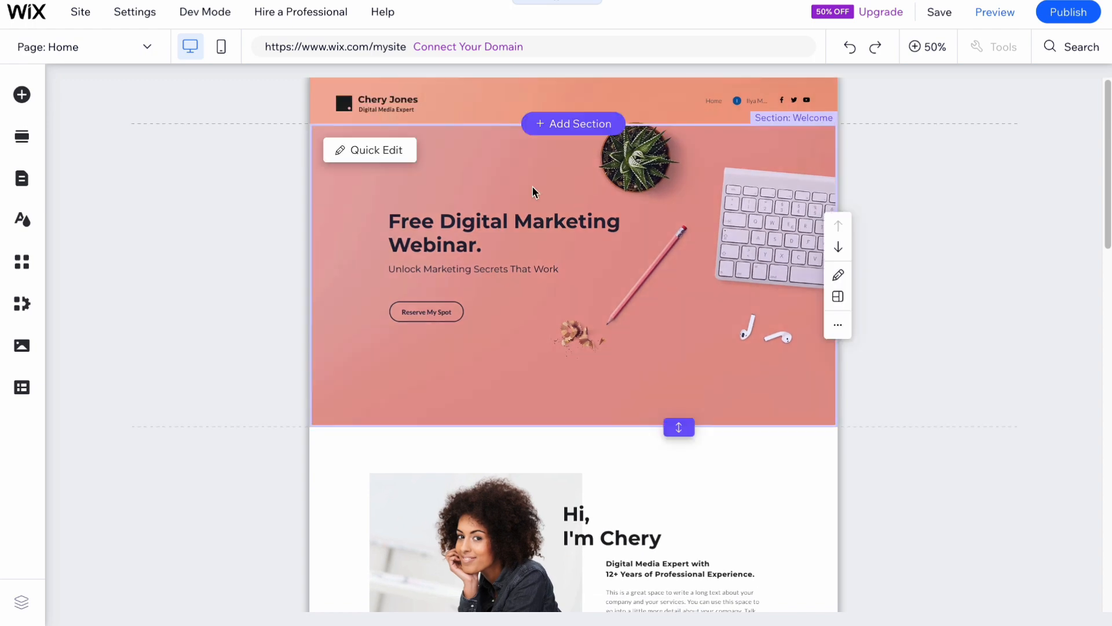
scroll(466, 232, down, 8)
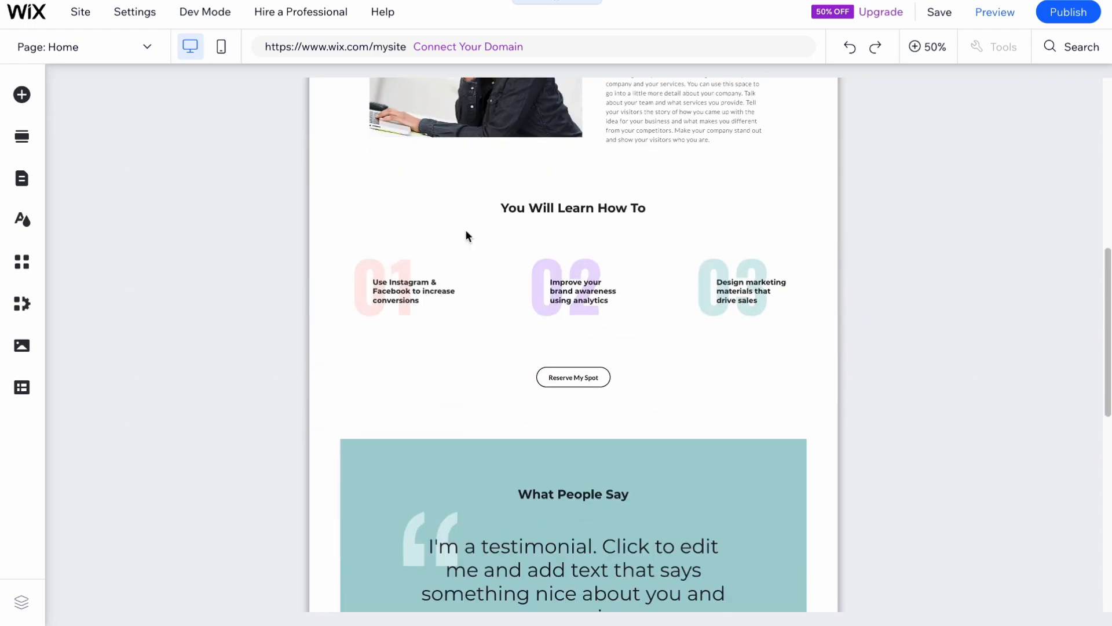
scroll(465, 230, down, 8)
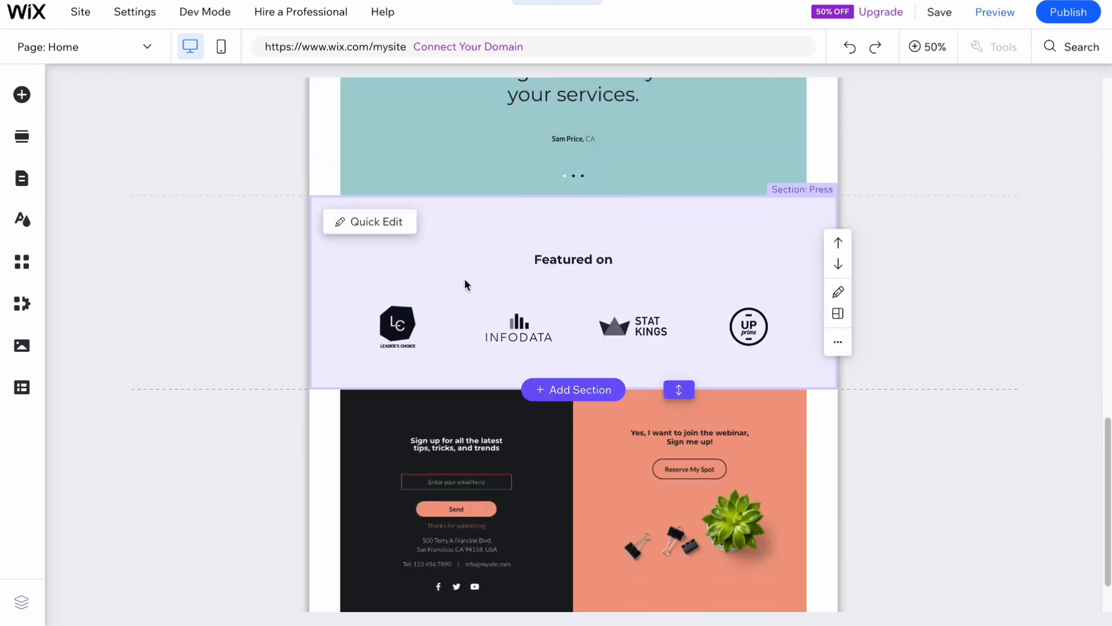
scroll(562, 395, up, 5)
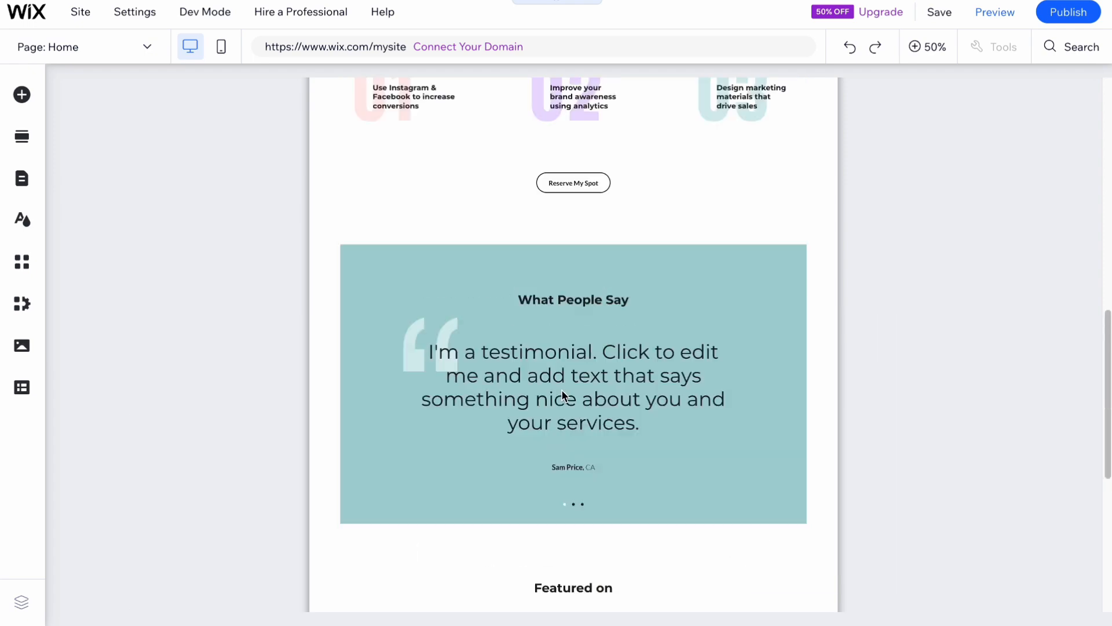
scroll(561, 394, down, 3)
scroll(562, 390, down, 3)
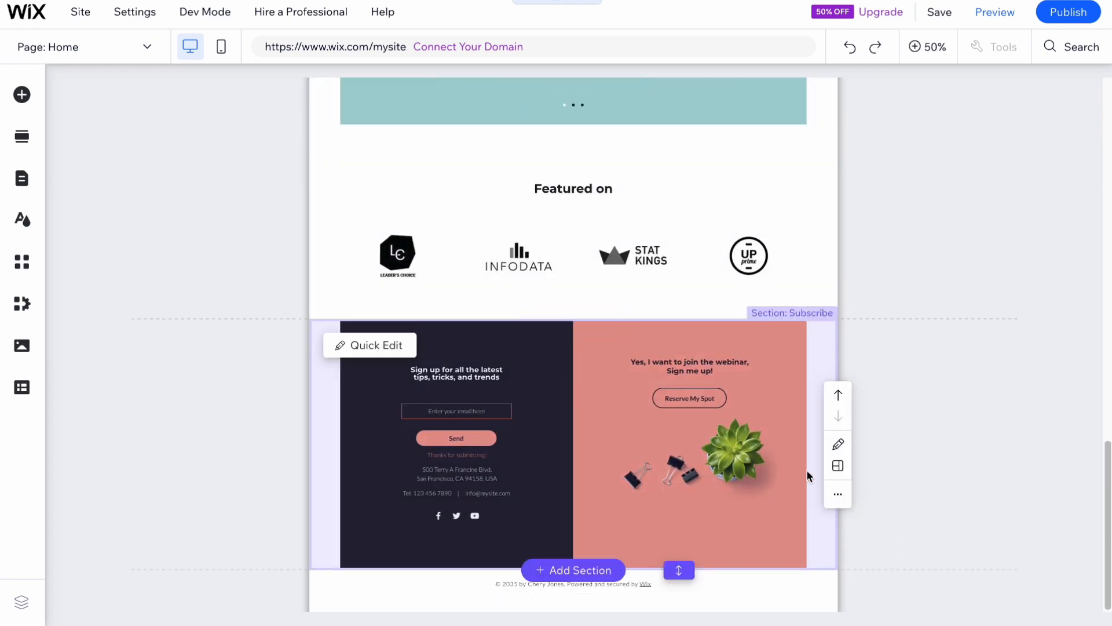
click(838, 495)
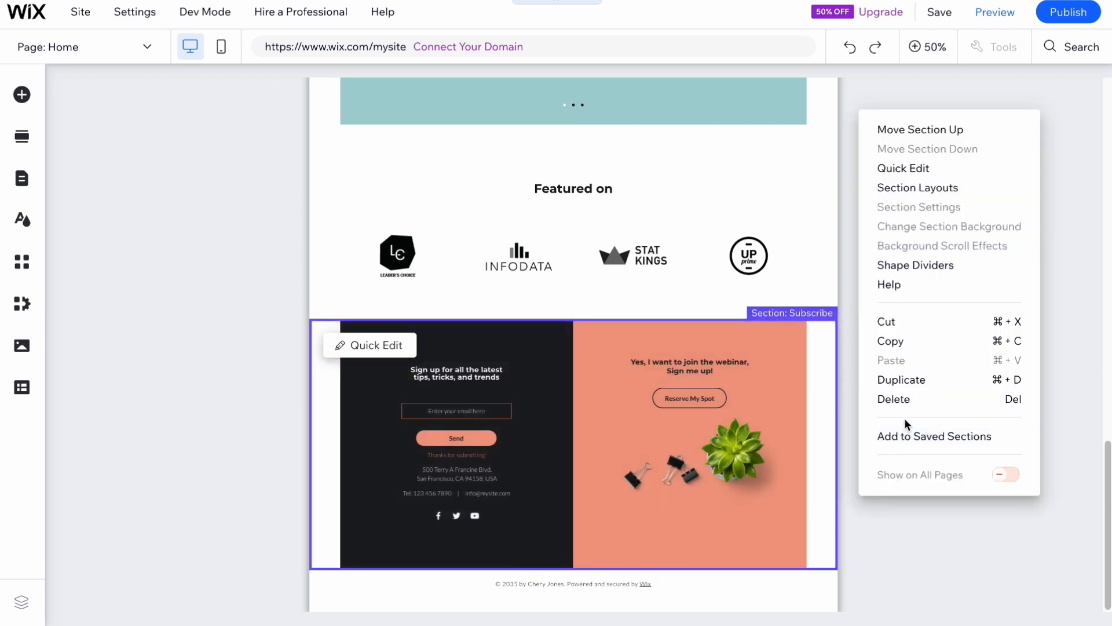
click(909, 399)
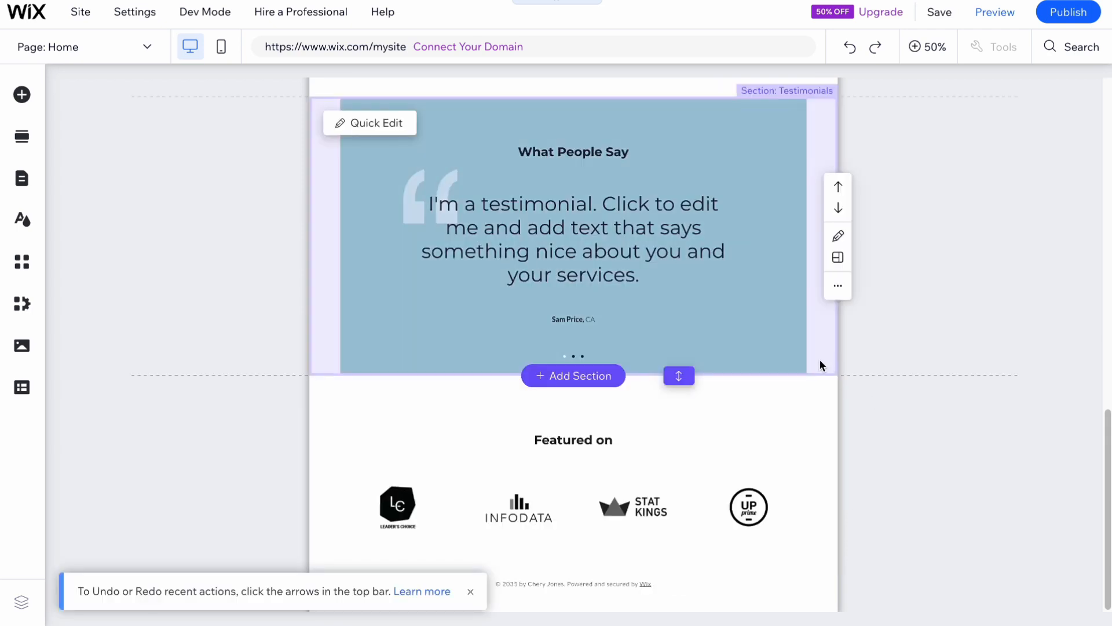
Step: Move the Welcome section down one position and return it to the start of the page
scroll(773, 387, up, 4)
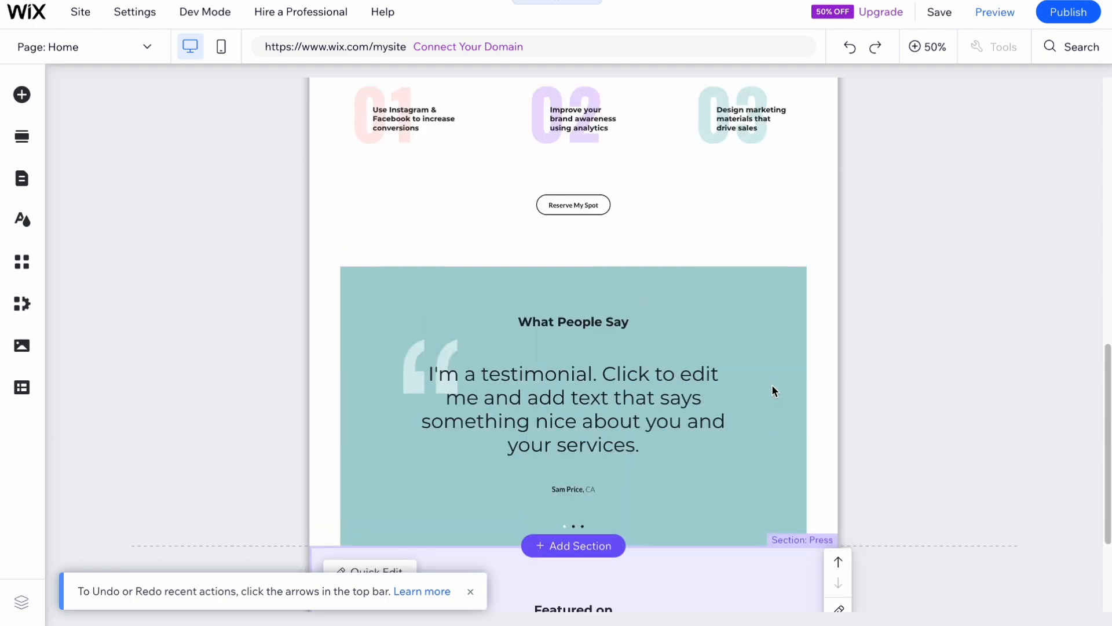
scroll(771, 384, up, 10)
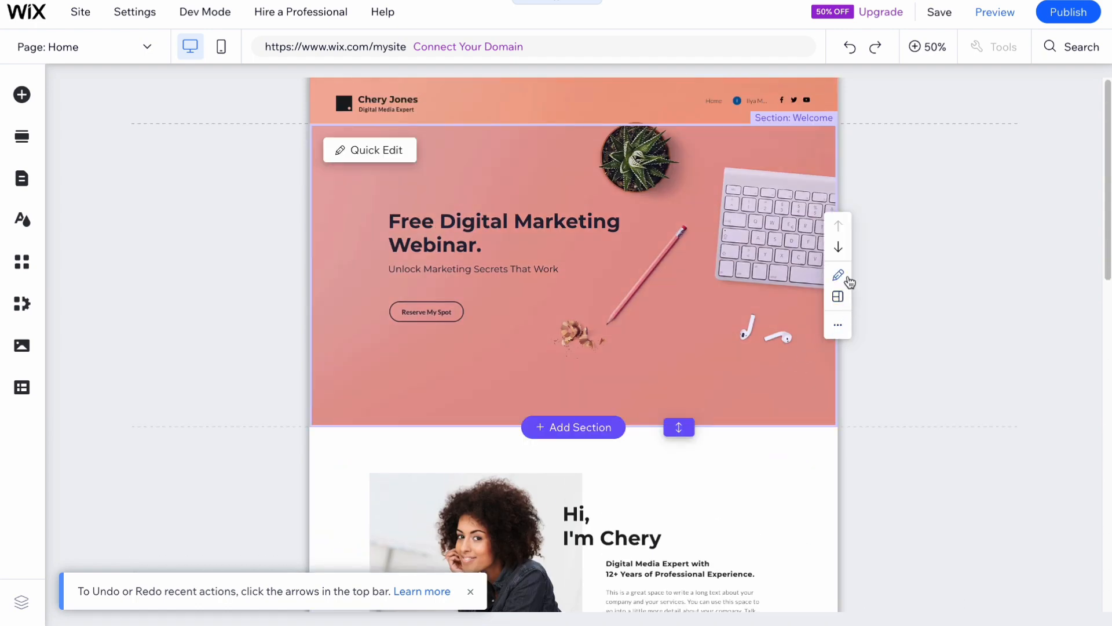
click(838, 247)
click(838, 229)
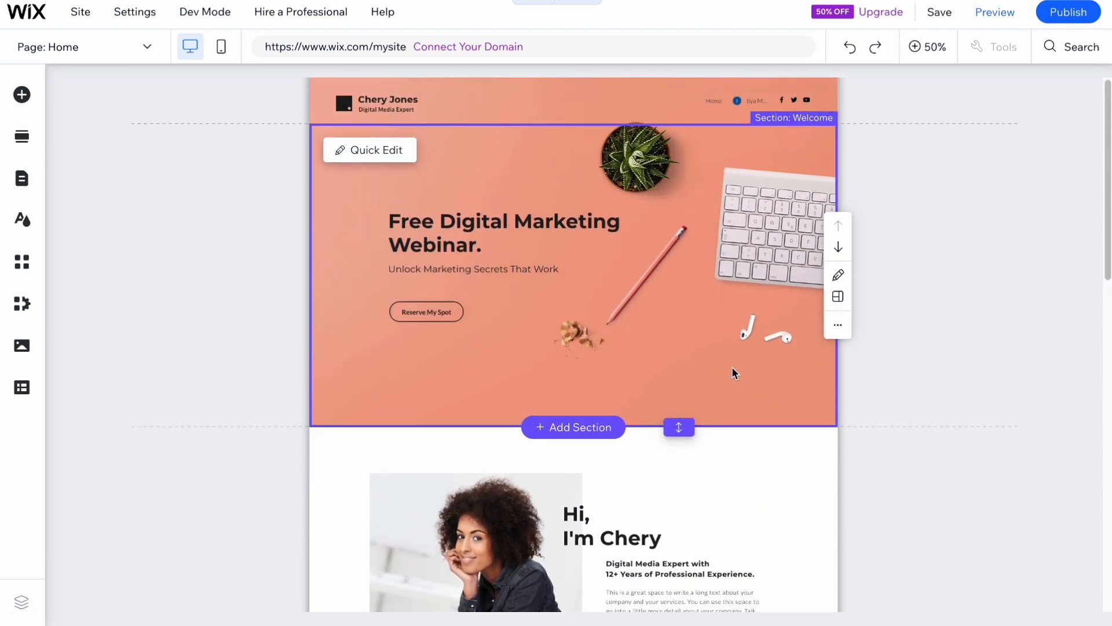
Step: Add the Meet the Team section design from the Team category and move it down below the personal introduction section
click(579, 427)
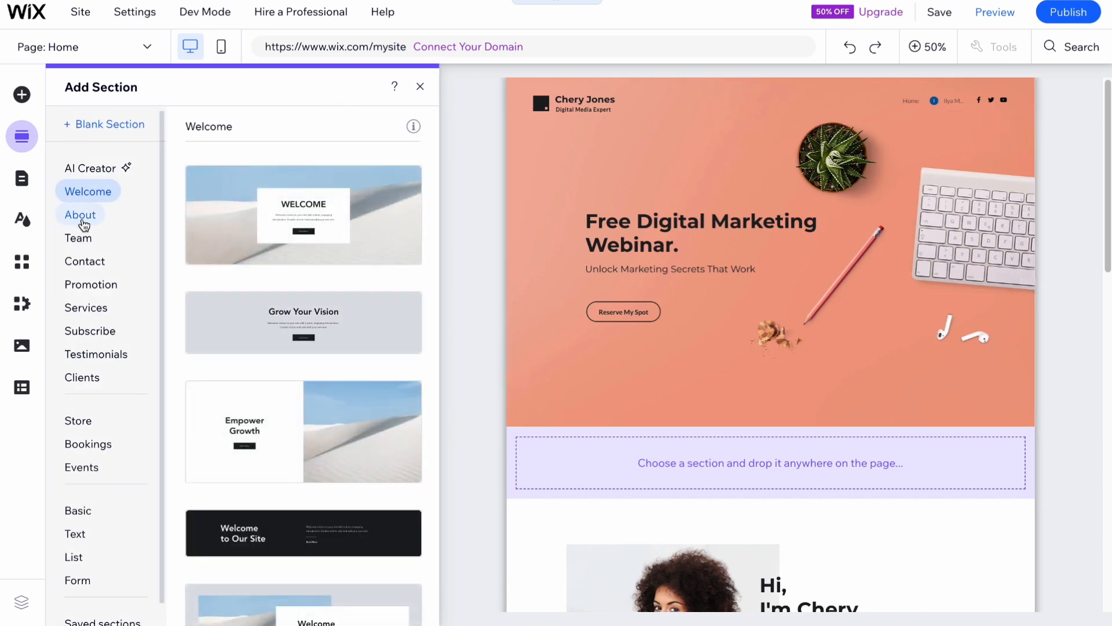
click(91, 246)
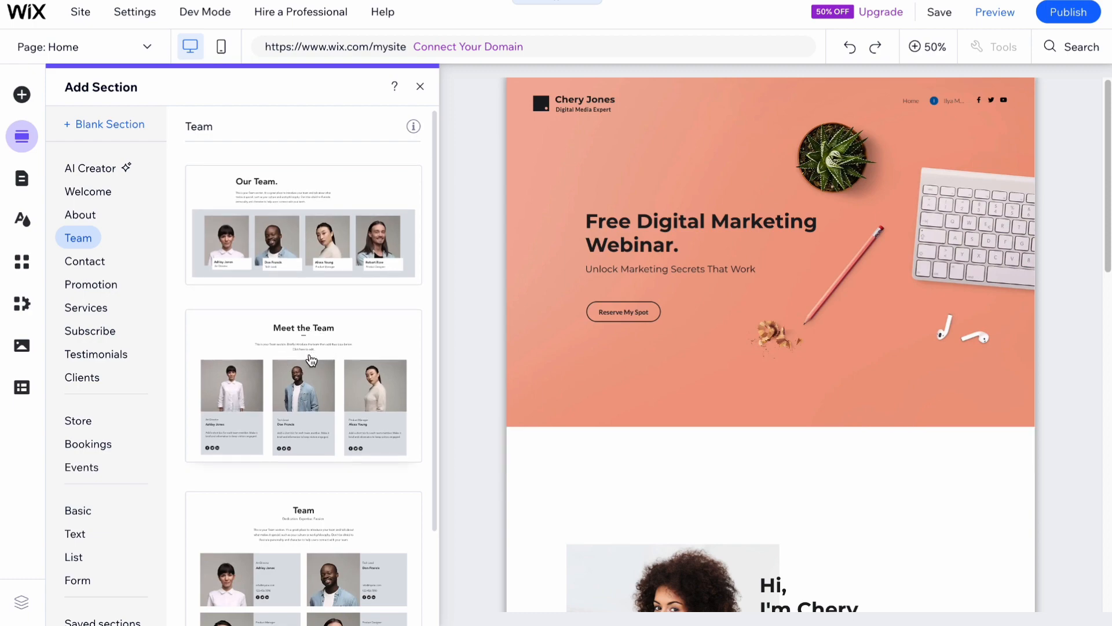
click(312, 360)
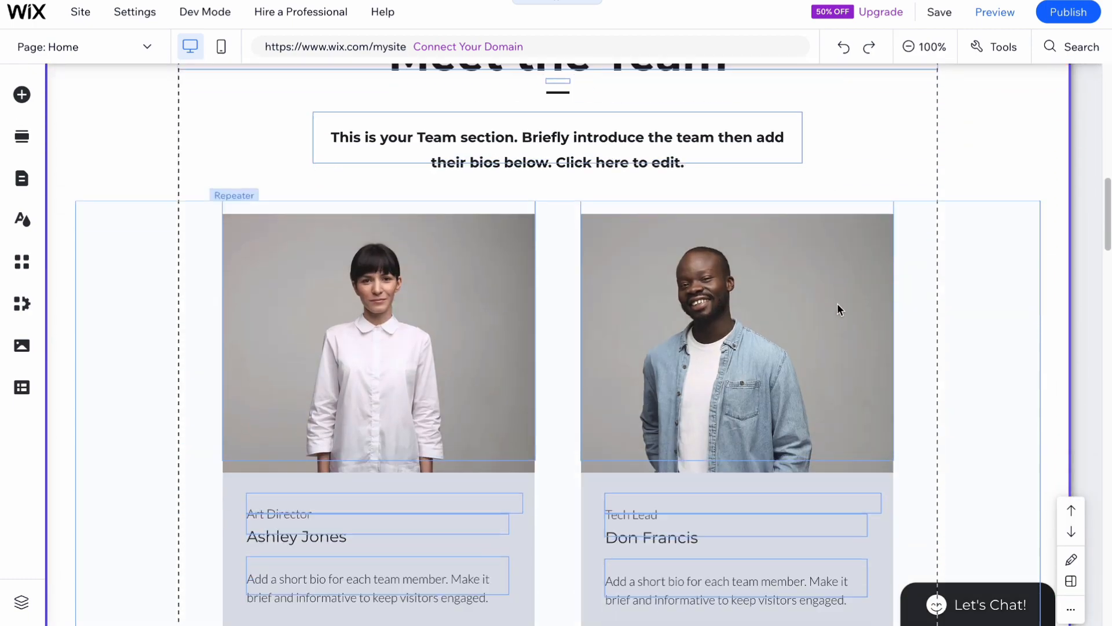
scroll(840, 310, down, 4)
click(1072, 318)
scroll(888, 260, down, 2)
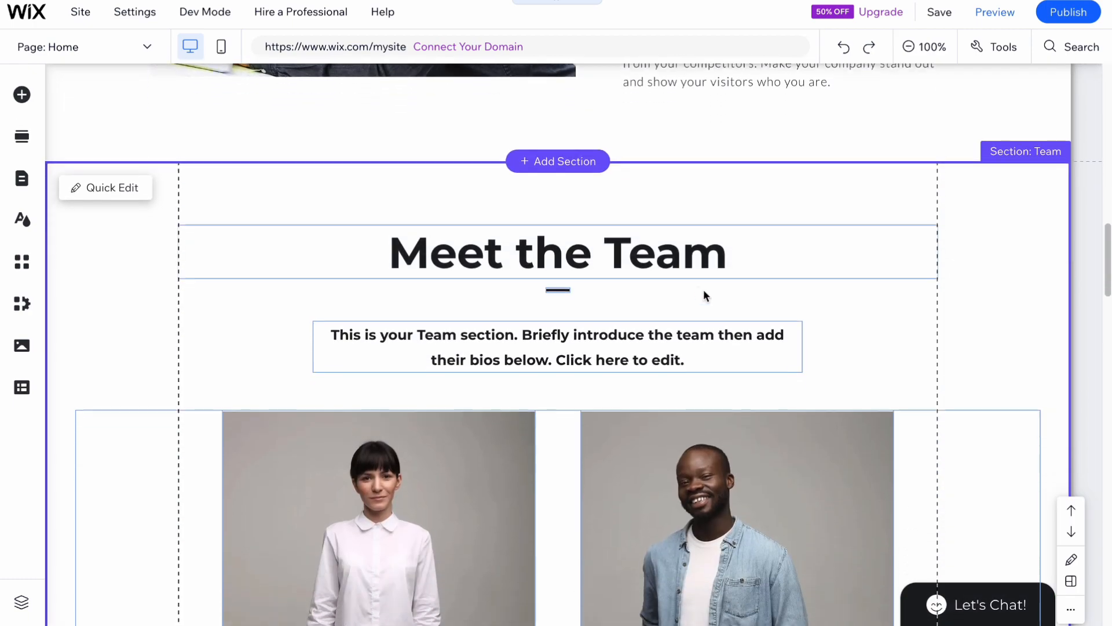
scroll(482, 248, up, 8)
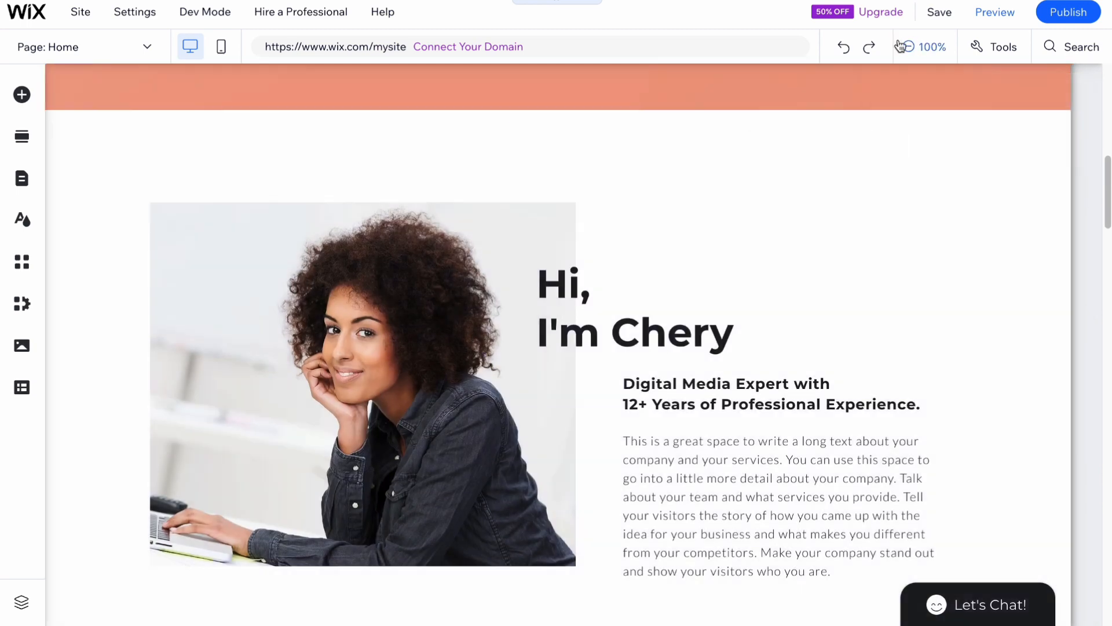
click(908, 46)
scroll(710, 290, up, 5)
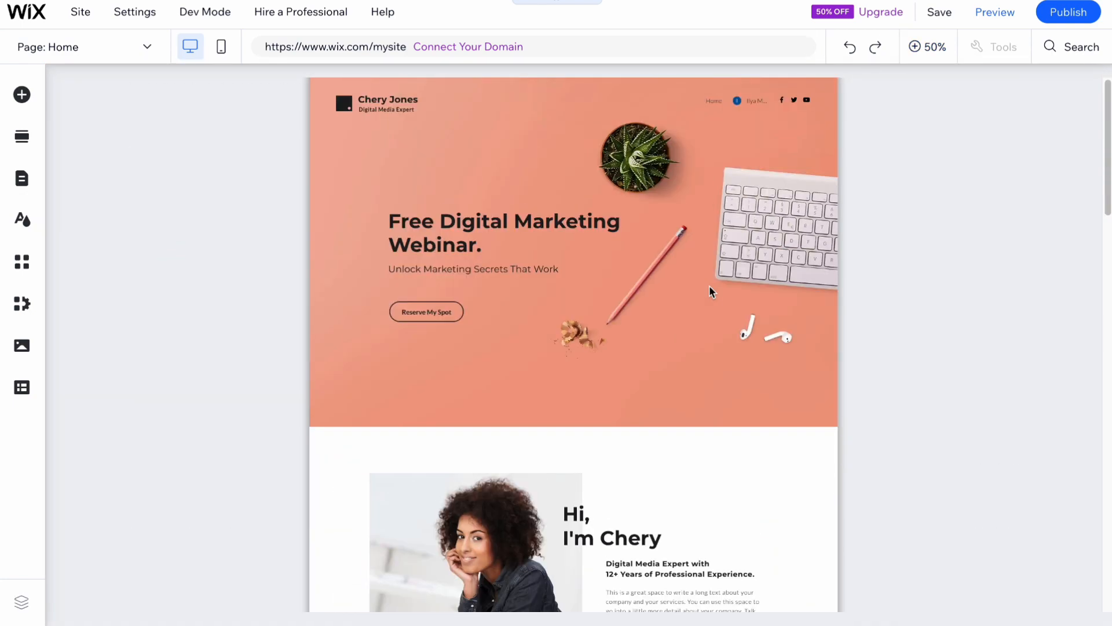
Step: Apply the featured site color theme of black, white, lilac, orange, yellow and teal
click(709, 285)
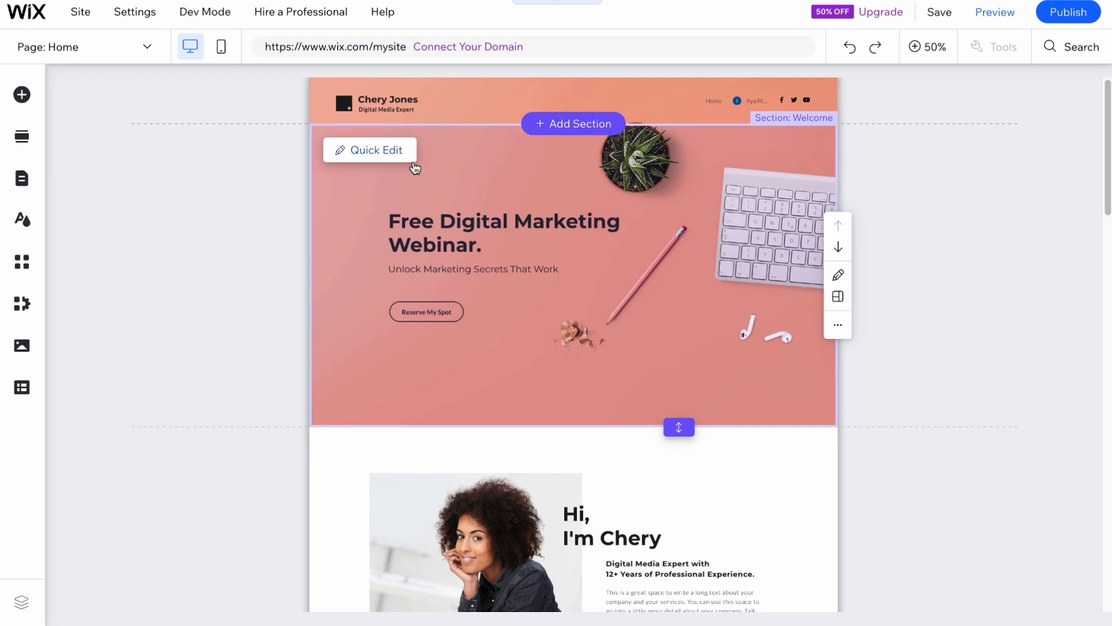
click(23, 221)
click(147, 286)
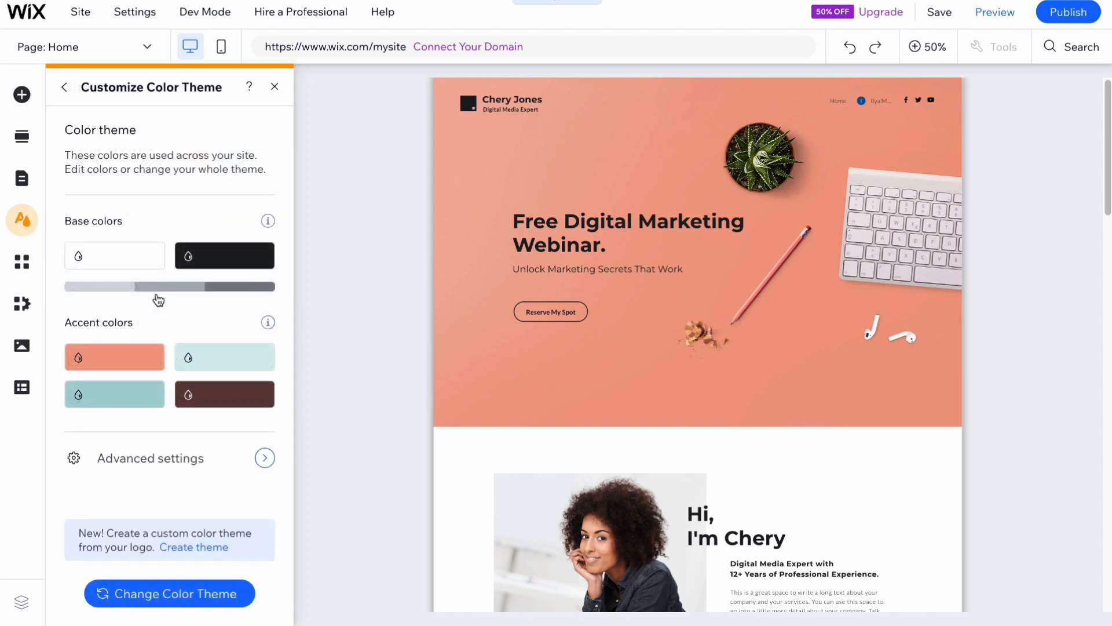
click(181, 590)
click(218, 439)
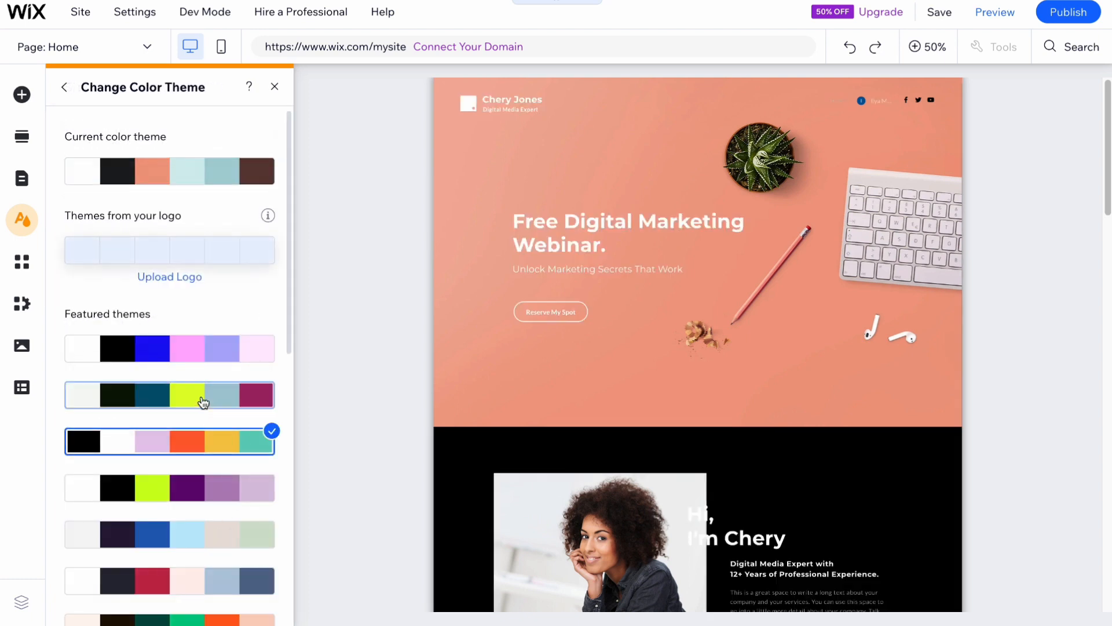
Step: Try several other featured color themes on the site, including the lime and purple one and the red and slate blue one
click(203, 392)
click(187, 501)
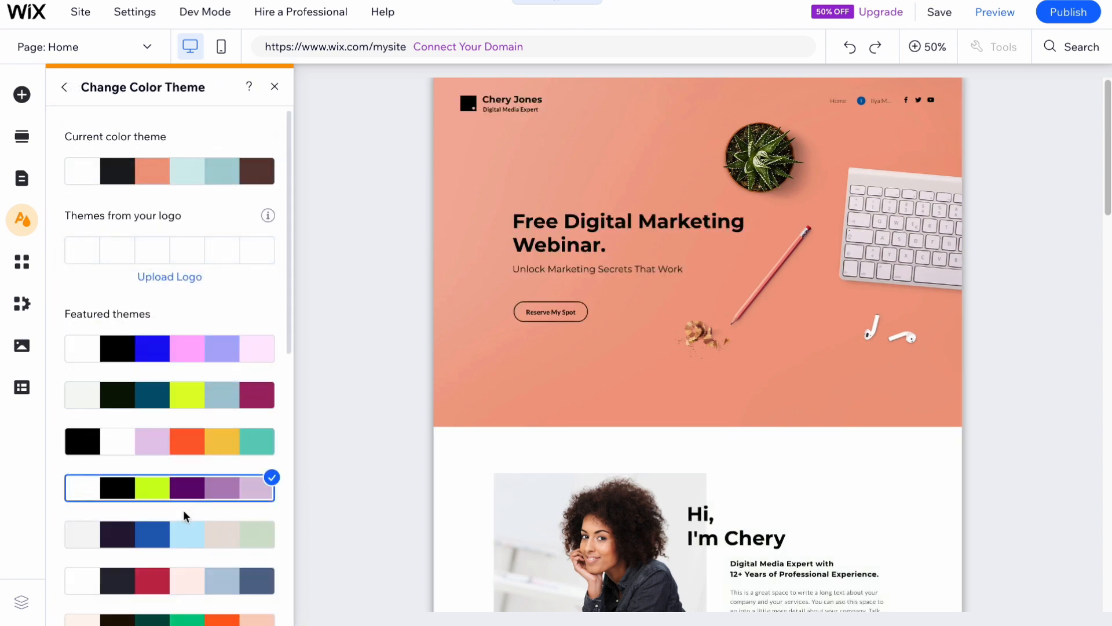
click(179, 538)
scroll(185, 530, down, 1)
click(193, 525)
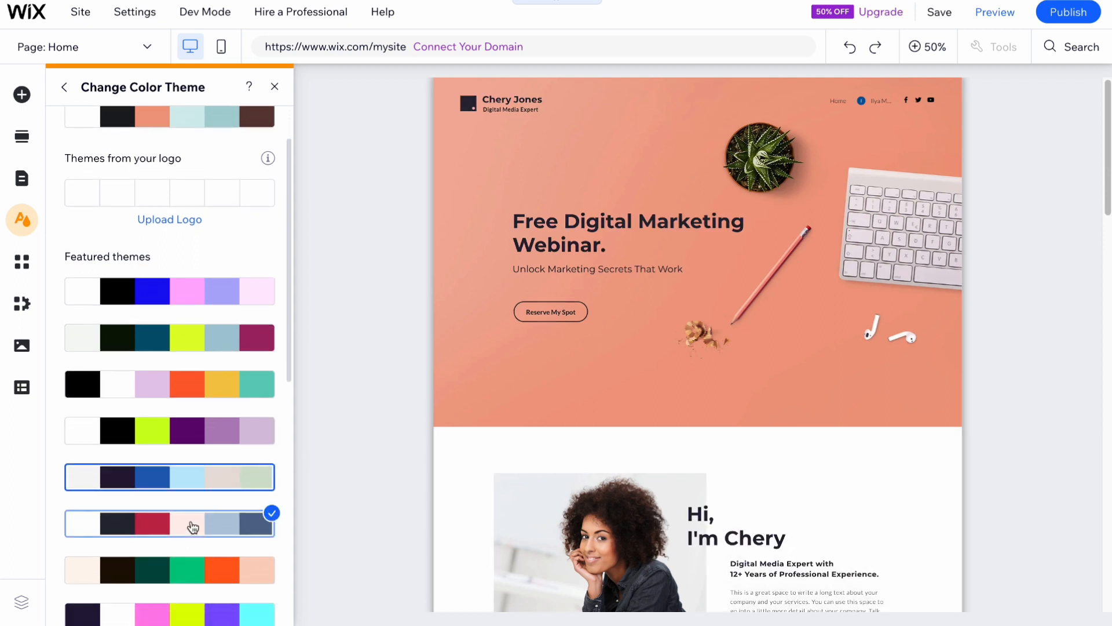
scroll(193, 347, up, 1)
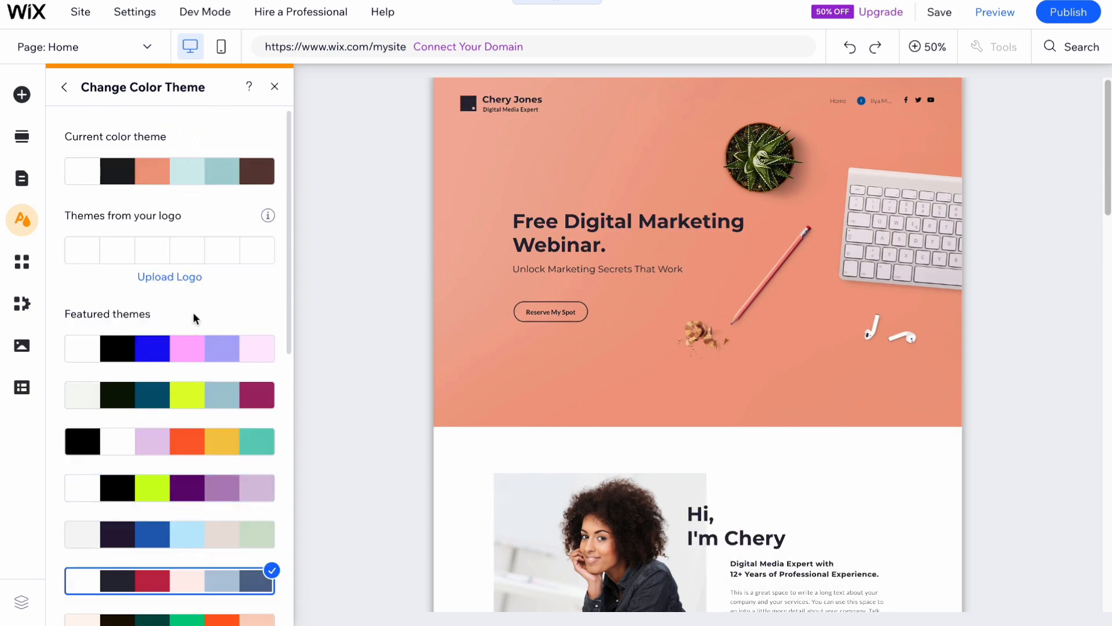
click(165, 351)
click(161, 397)
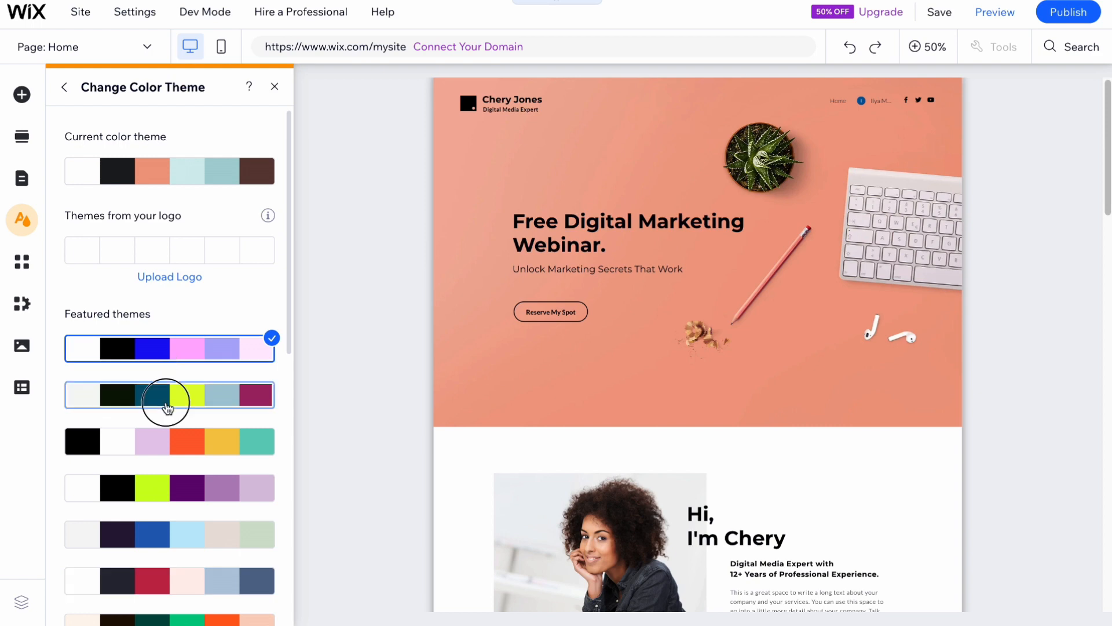
Step: Change the site's color theme to the featured palette of beige, black, dark green, purple, white and yellow
scroll(206, 458, down, 5)
click(187, 467)
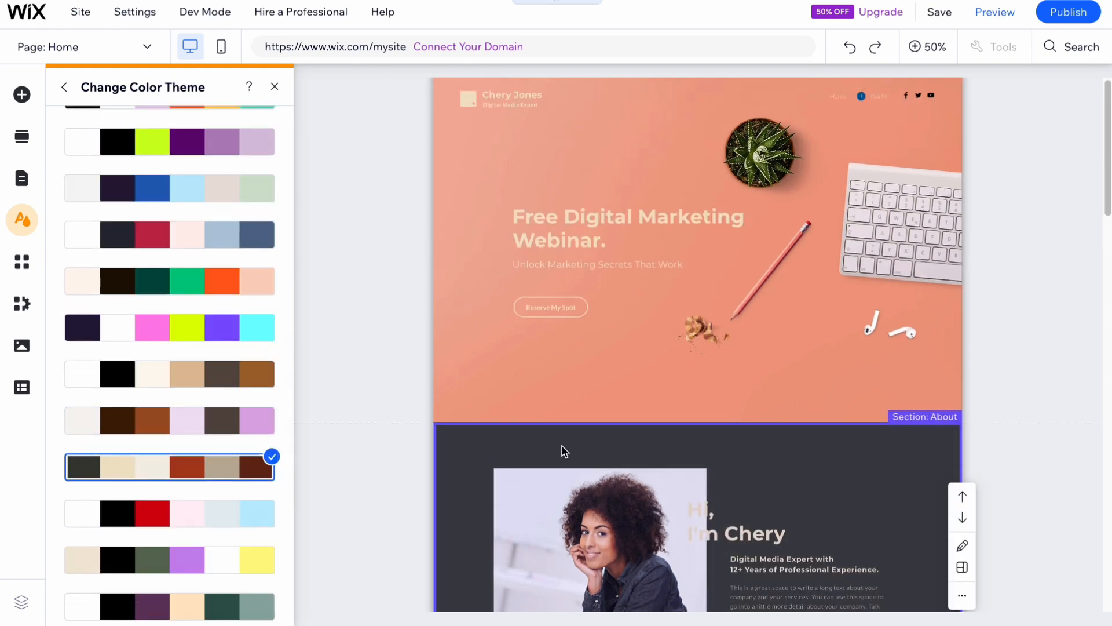
scroll(249, 472, down, 1)
click(232, 563)
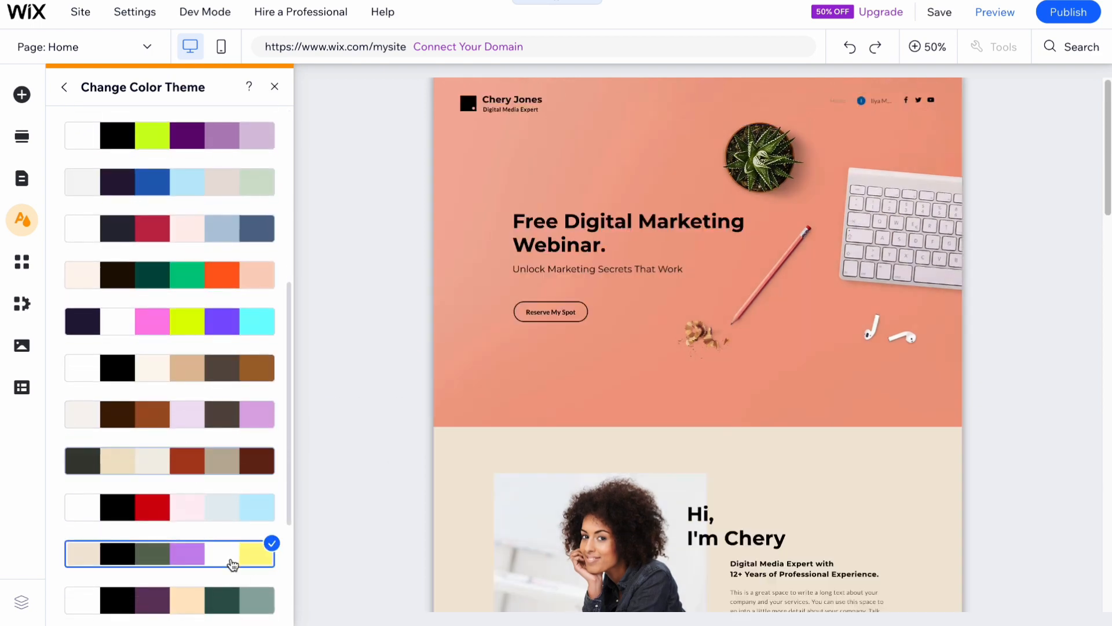
click(64, 88)
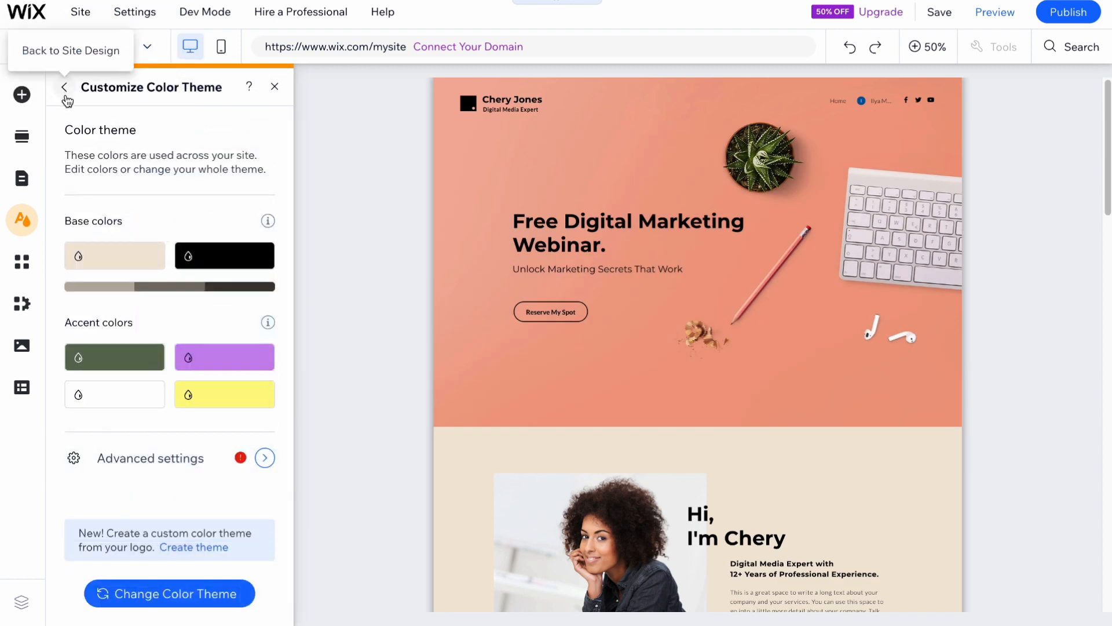
Step: Try the Fahkwang text theme and change the site's text theme to Avenir
click(65, 88)
click(139, 323)
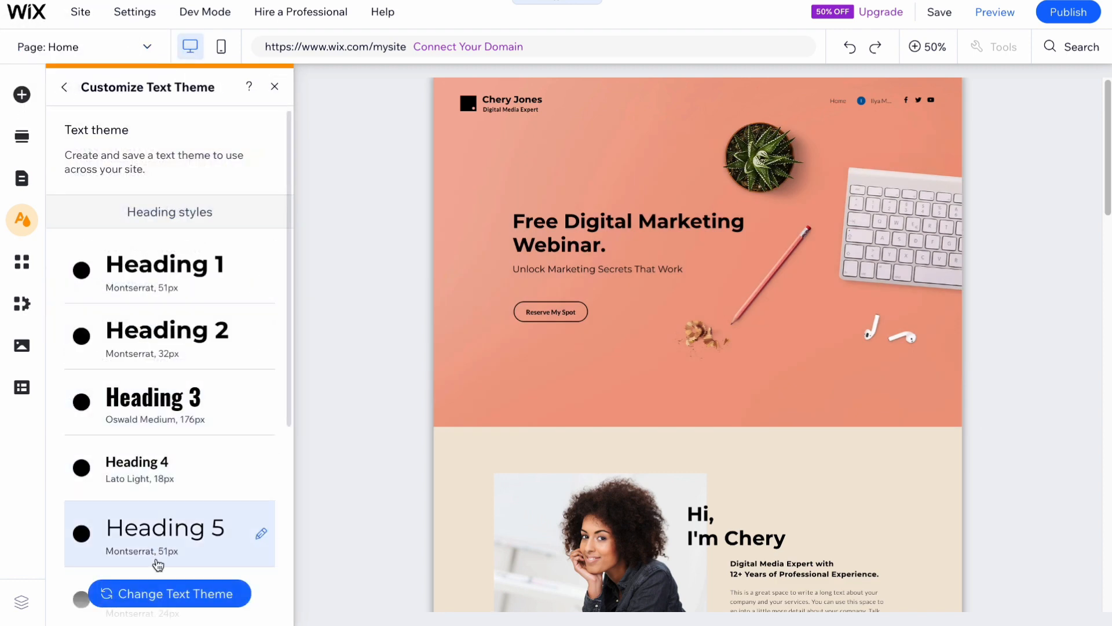
click(163, 591)
click(120, 476)
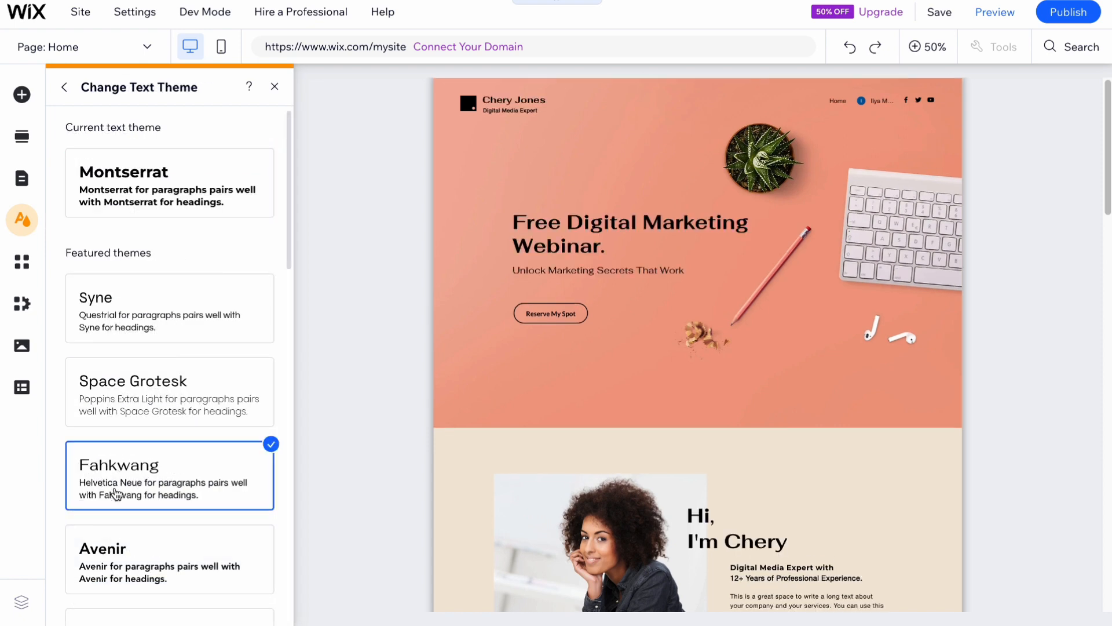
click(107, 553)
click(64, 86)
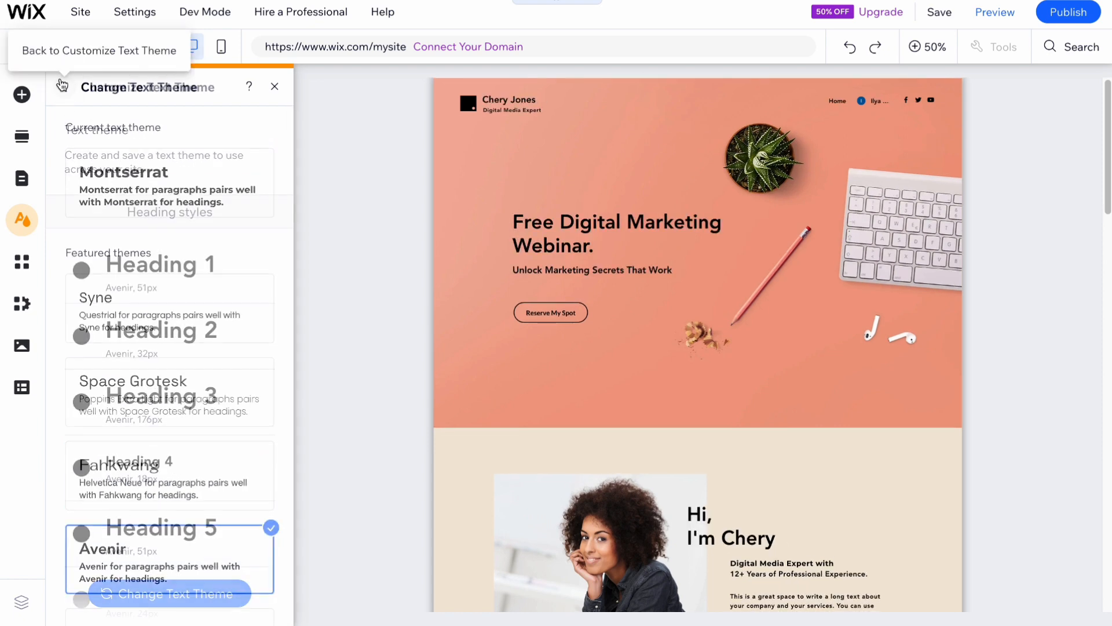
click(64, 87)
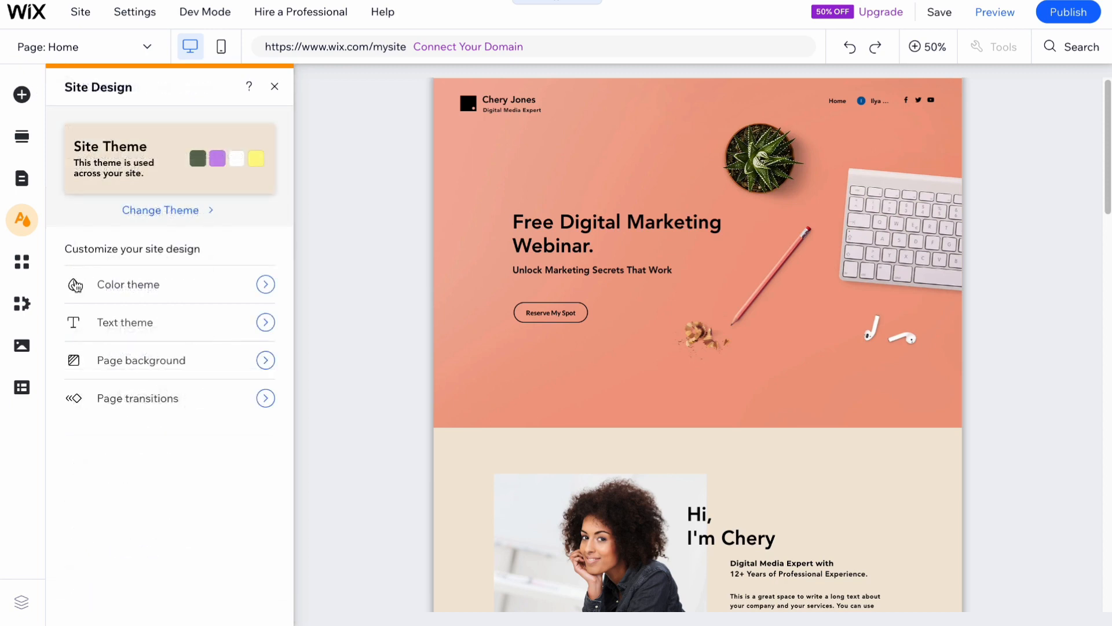
Step: Set the site's page transition to Horizontal
click(137, 406)
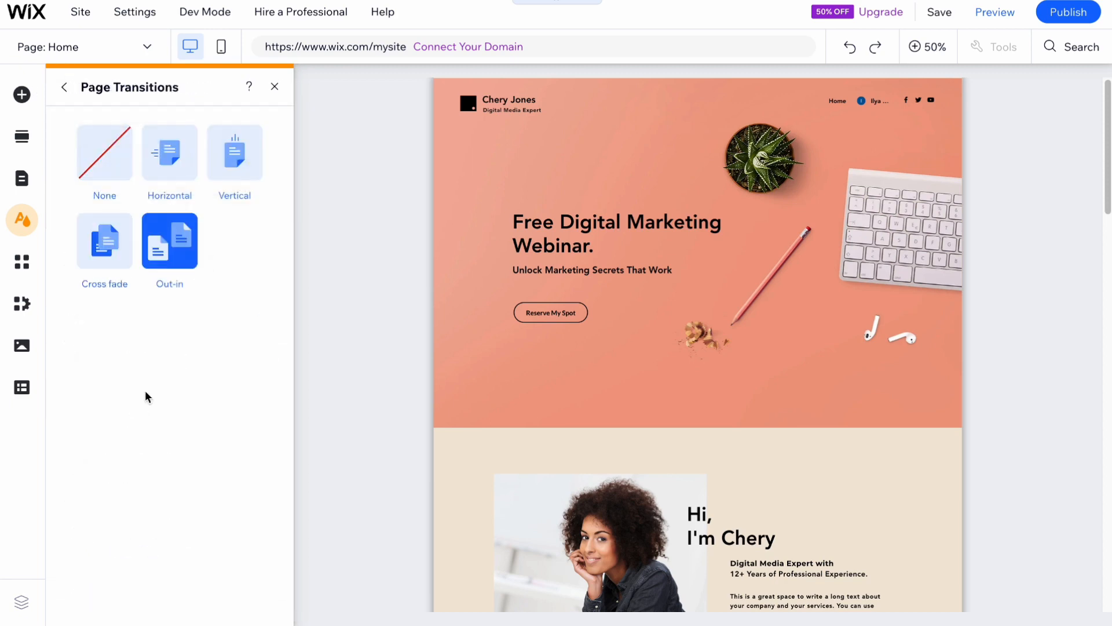
click(187, 168)
click(66, 89)
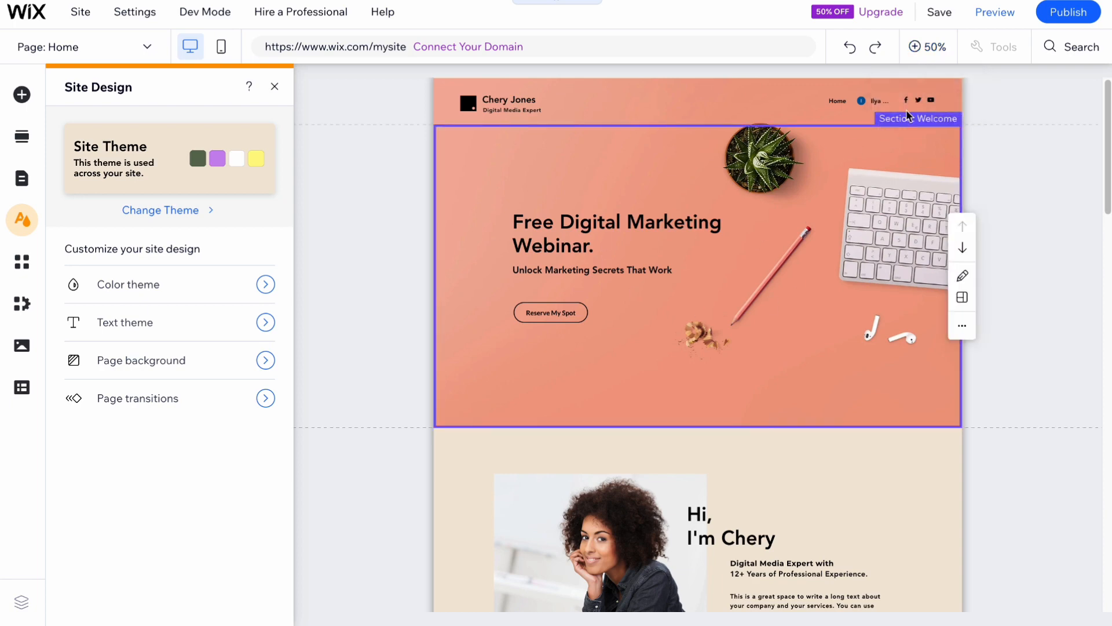
Step: Move the heading, subheading and Reserve My Spot button in the Welcome section slightly upward
click(921, 46)
drag(413, 260, 389, 210)
drag(276, 353, 268, 301)
drag(294, 457, 304, 382)
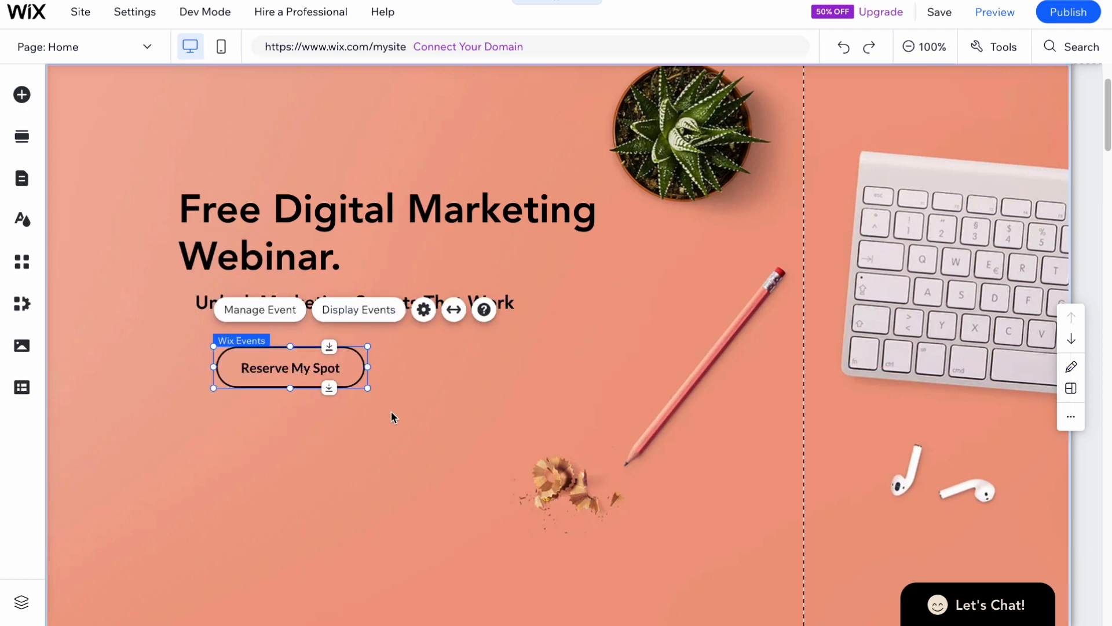
Step: Move the About section's portrait image up and slightly right, and shift the greeting heading slightly right
scroll(728, 397, down, 5)
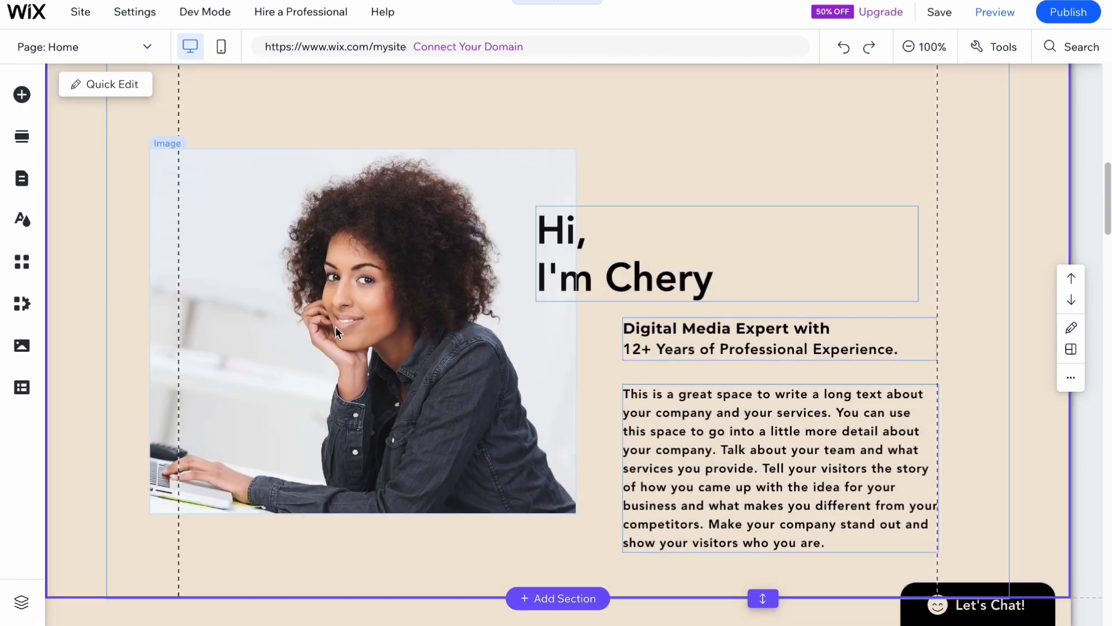
click(326, 268)
drag(326, 269, 387, 308)
mouse_move(615, 275)
mouse_down()
mouse_move(642, 283)
mouse_move(634, 270)
mouse_up()
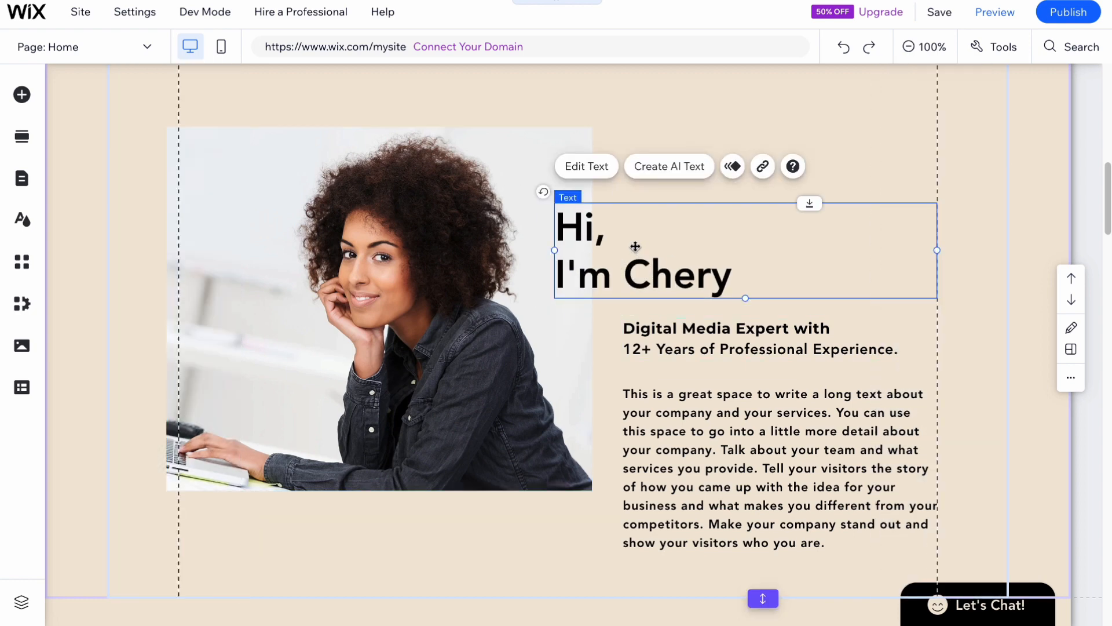
click(353, 283)
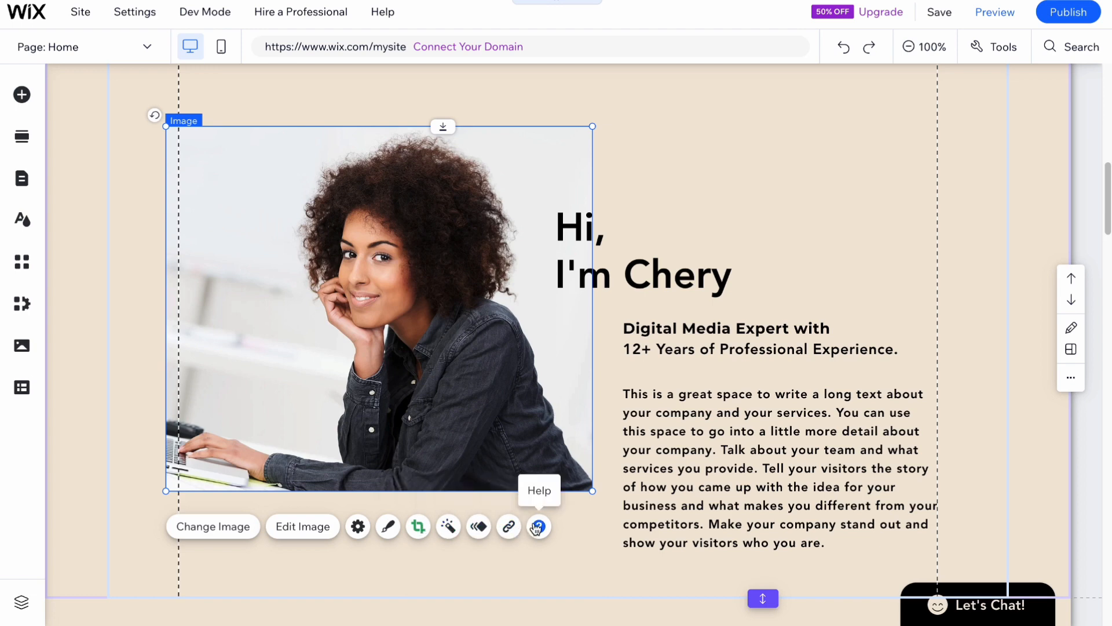
drag(492, 403, 516, 395)
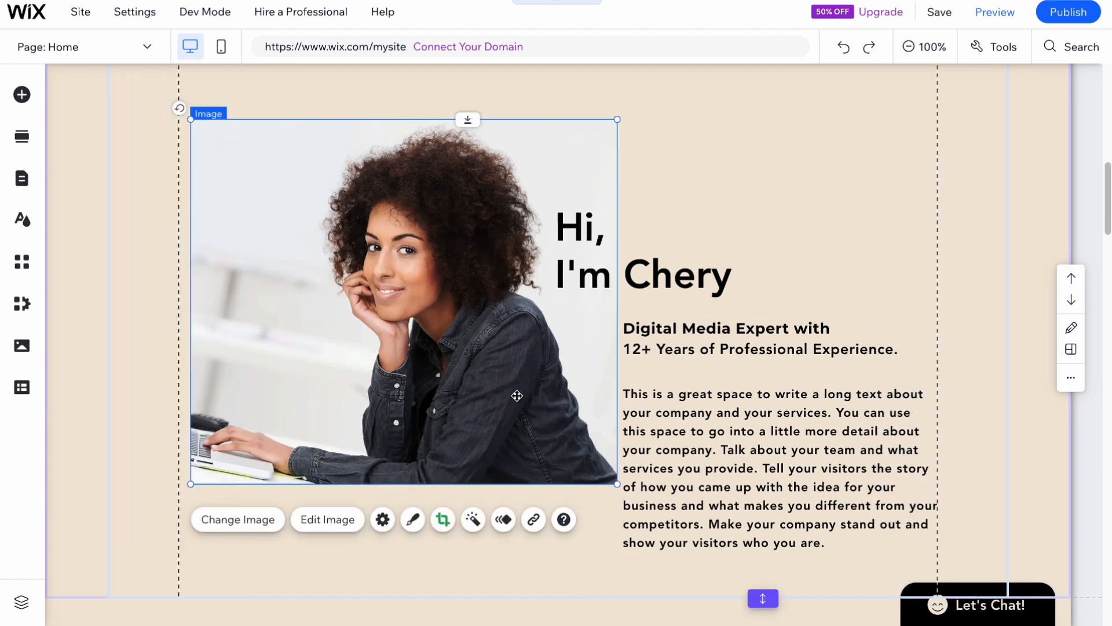
drag(437, 394, 413, 354)
Step: Delete the long description paragraph below the professional experience line in the About section
click(675, 275)
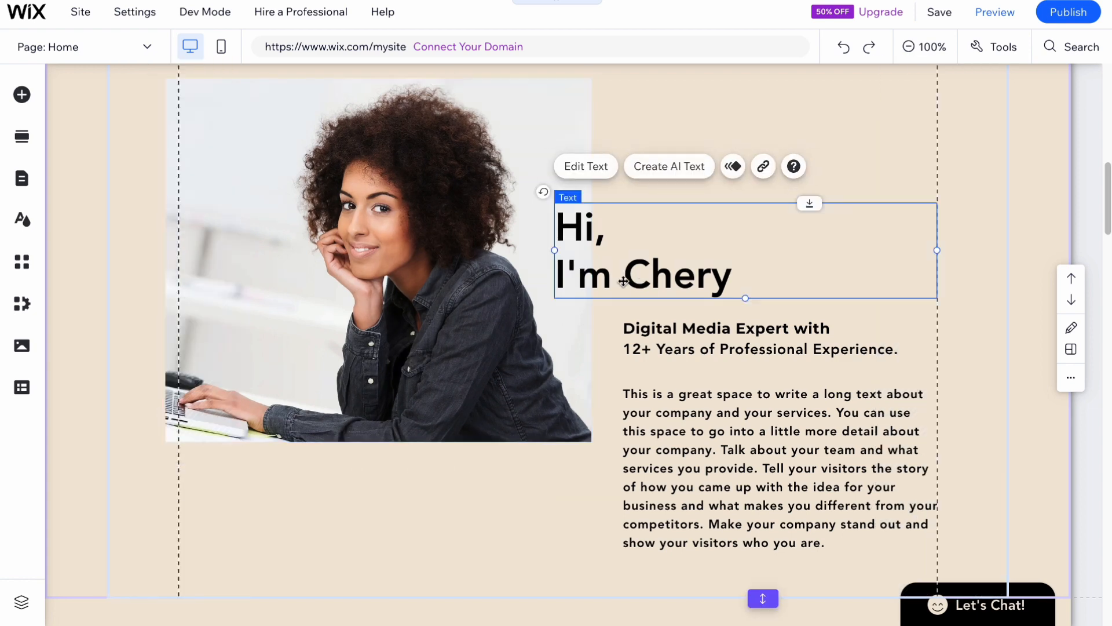
click(698, 339)
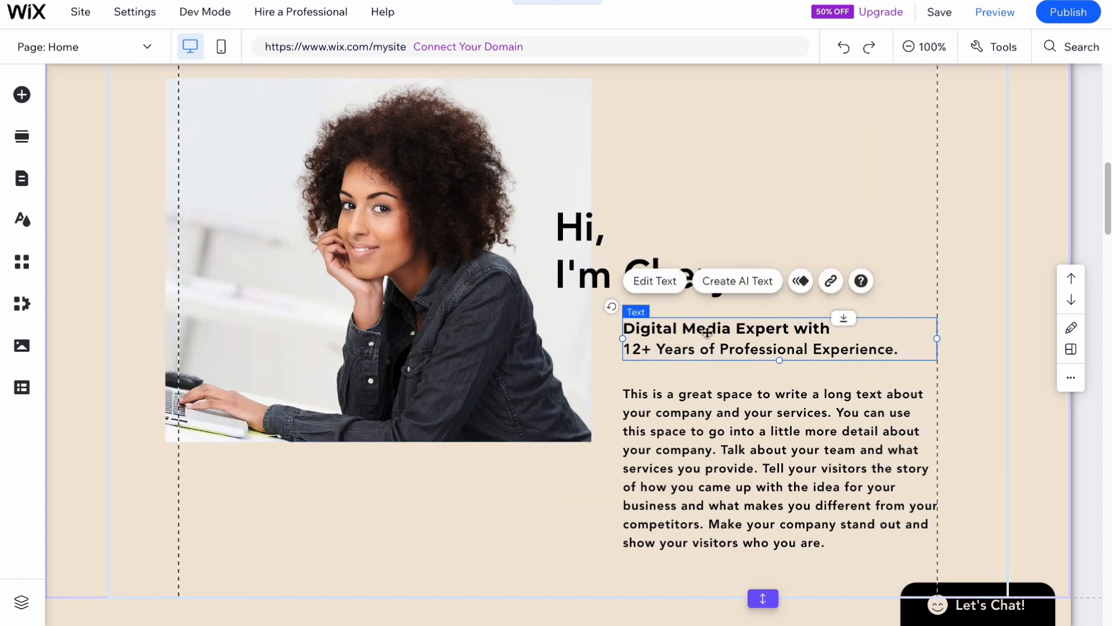
click(748, 454)
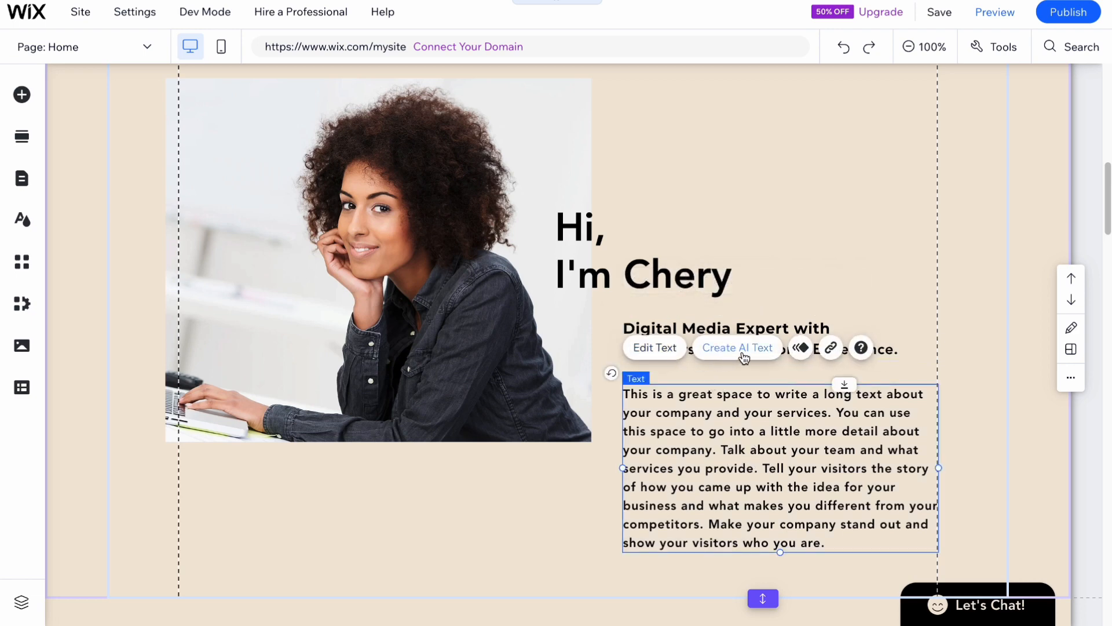
click(803, 347)
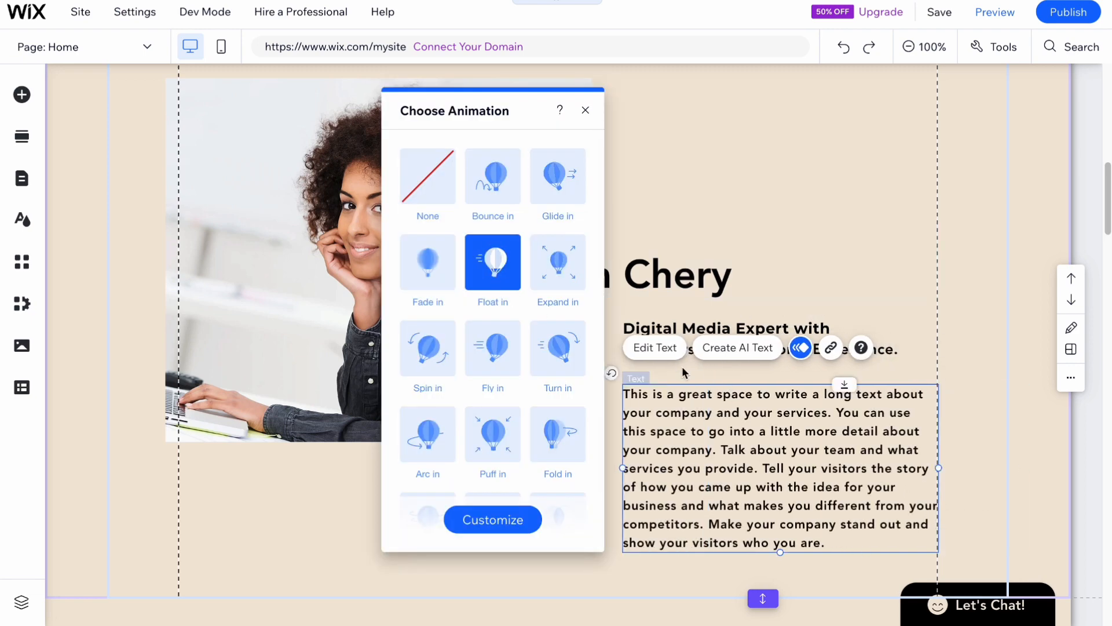
click(672, 351)
key(Delete)
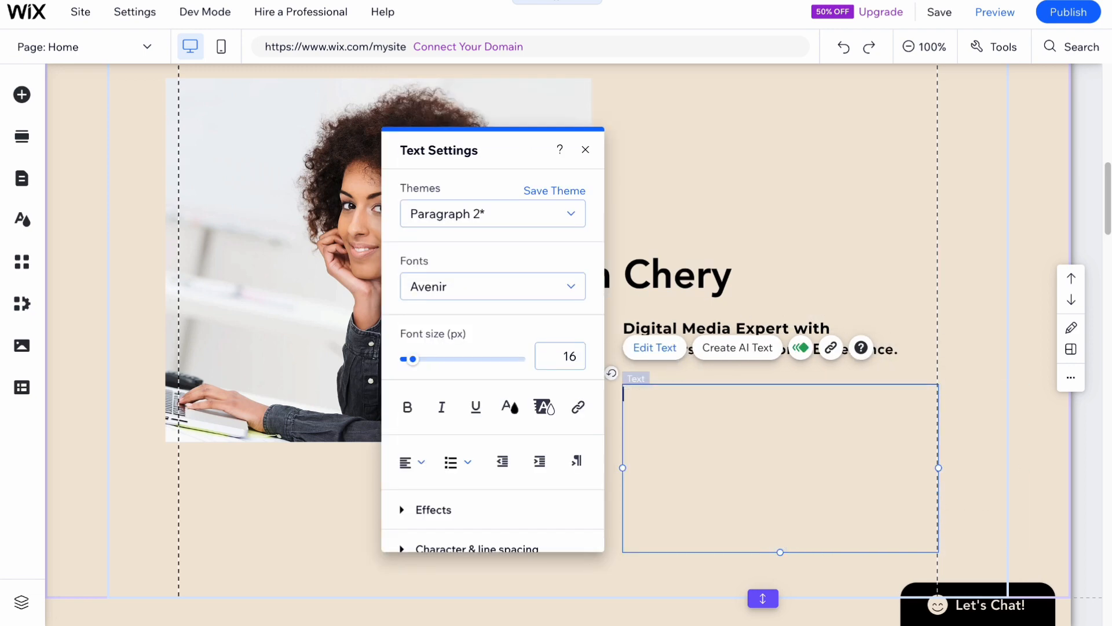
click(819, 169)
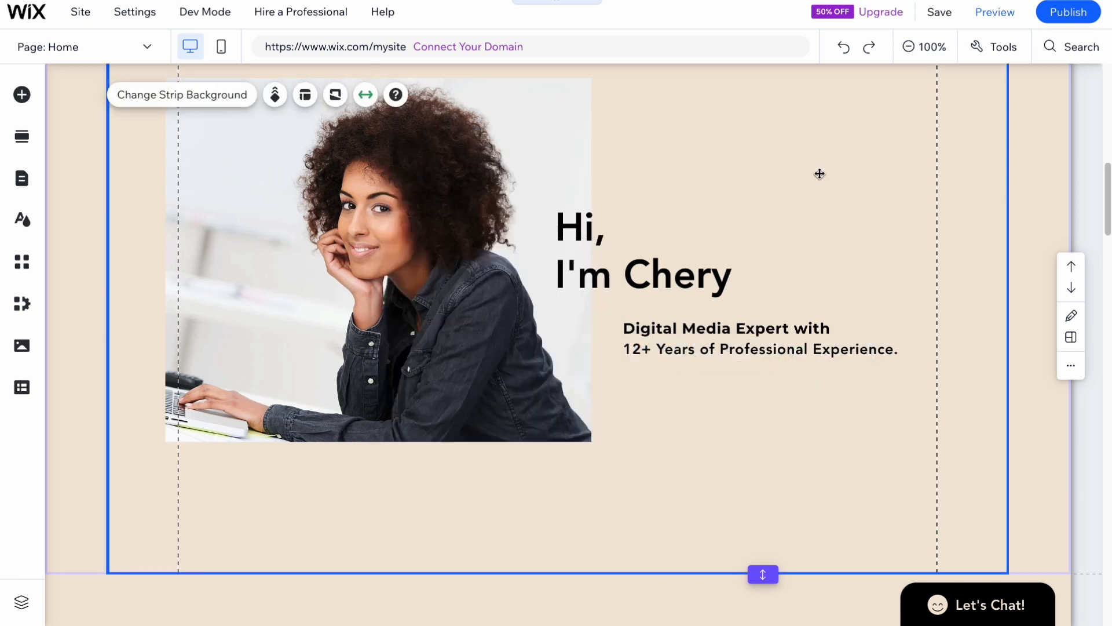
click(957, 168)
click(927, 193)
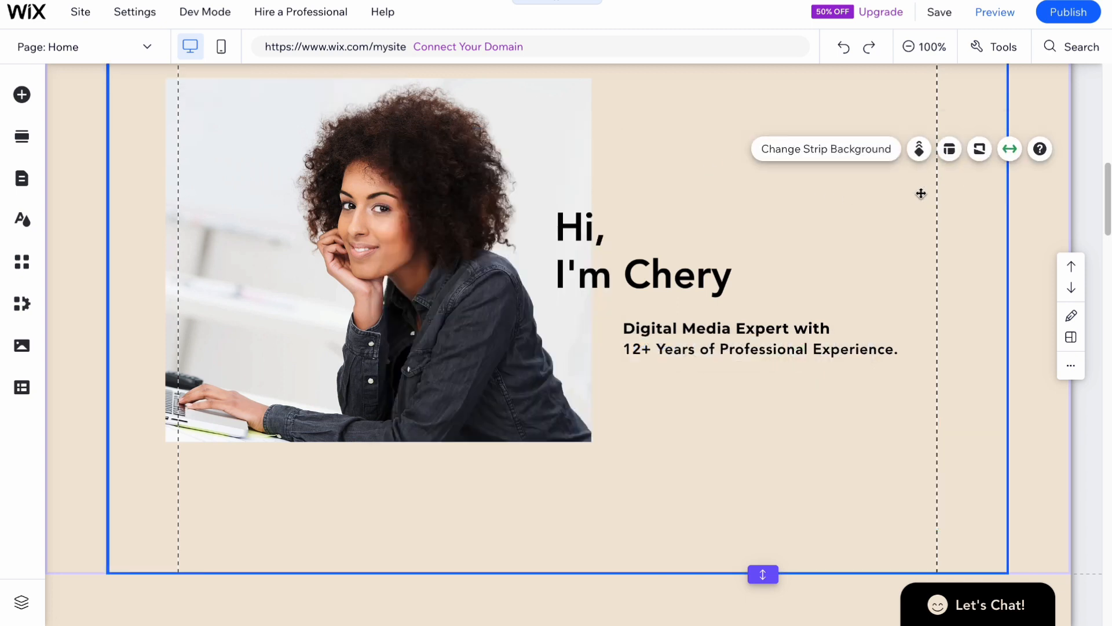
Step: Add the Helvetica Light paragraph element and place it below the professional experience line in the About section
click(20, 100)
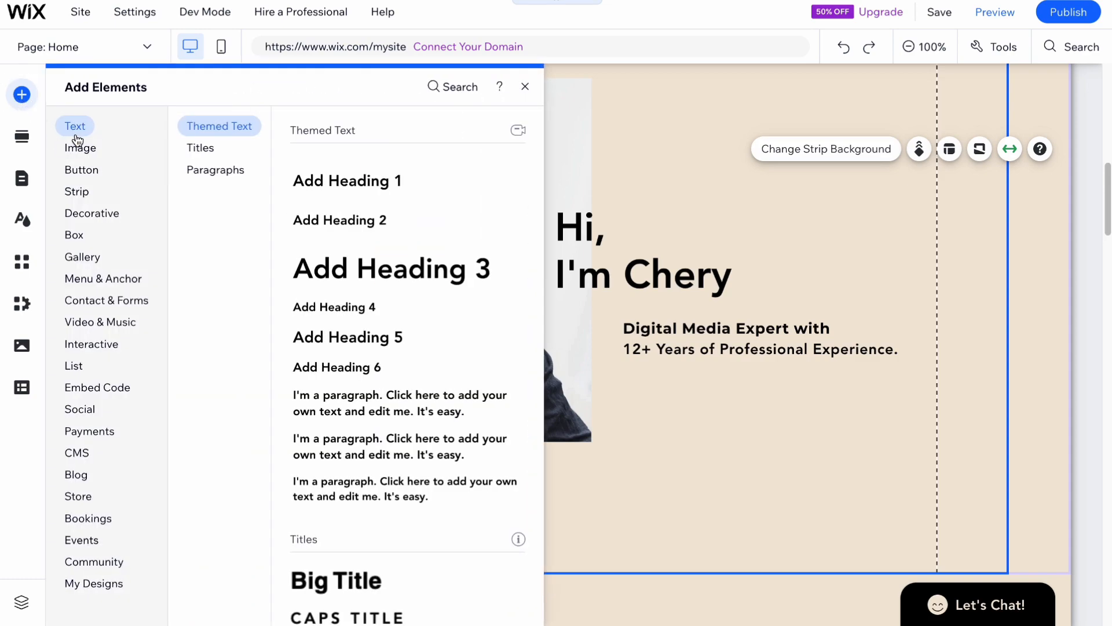
click(200, 148)
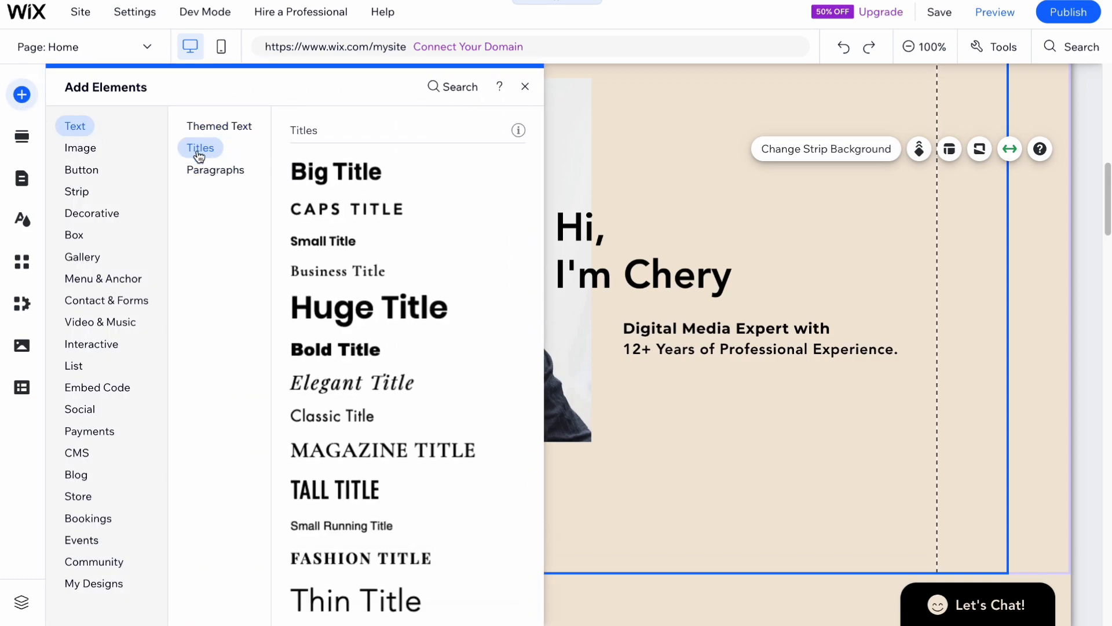
click(206, 172)
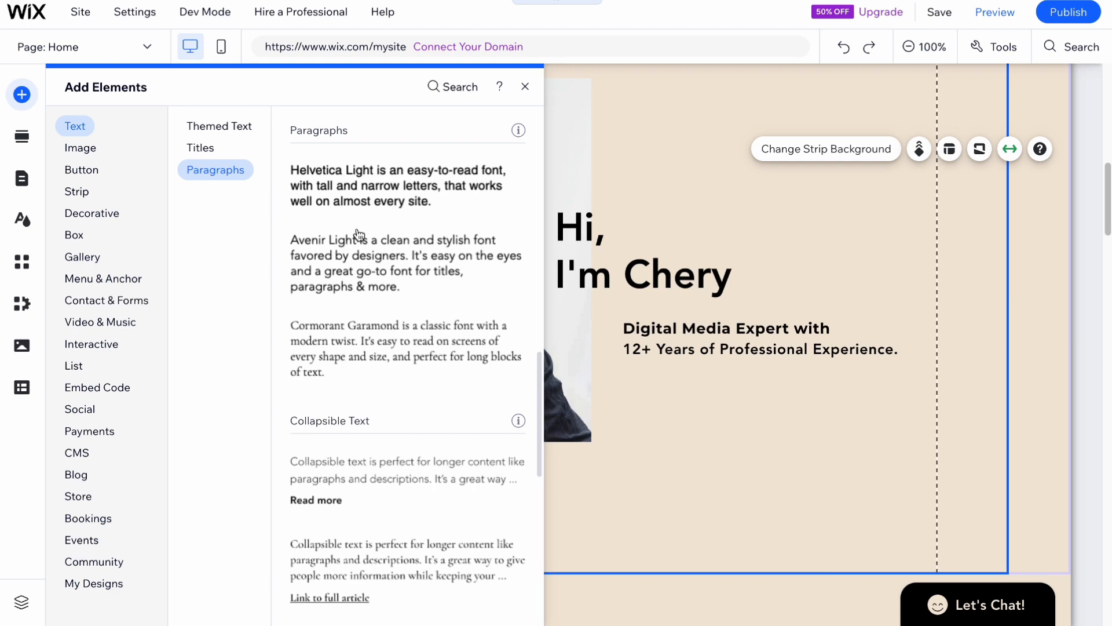
click(368, 185)
drag(533, 311, 715, 411)
Step: Set the new Helvetica paragraph's font size to 24 px and center its text
double_click(746, 421)
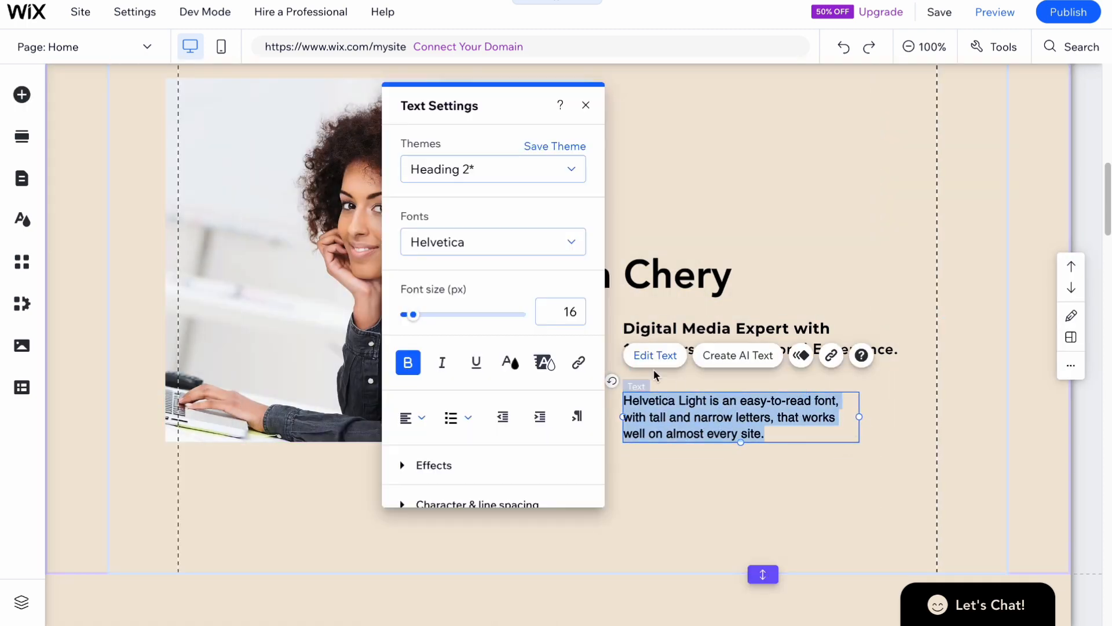
drag(413, 317, 419, 315)
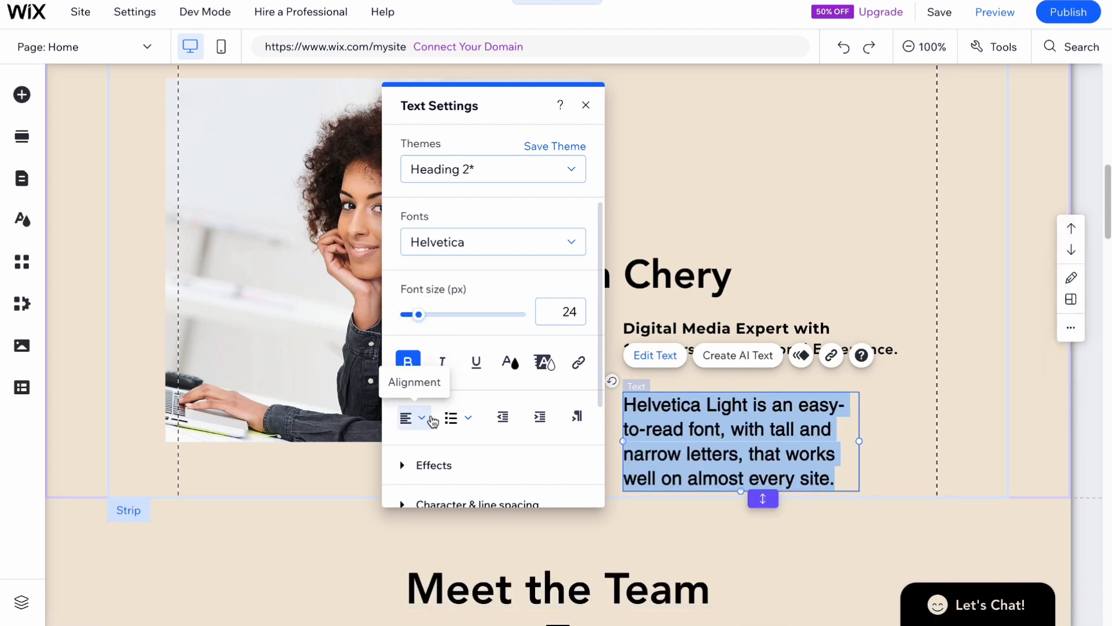
click(432, 421)
click(416, 447)
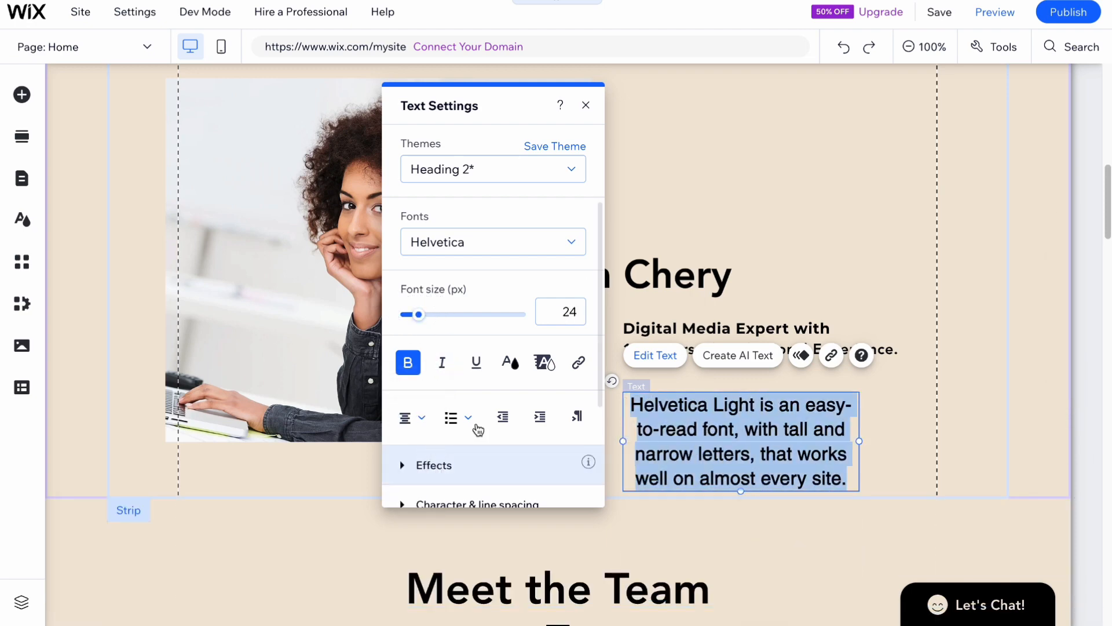
click(958, 185)
scroll(576, 400, down, 12)
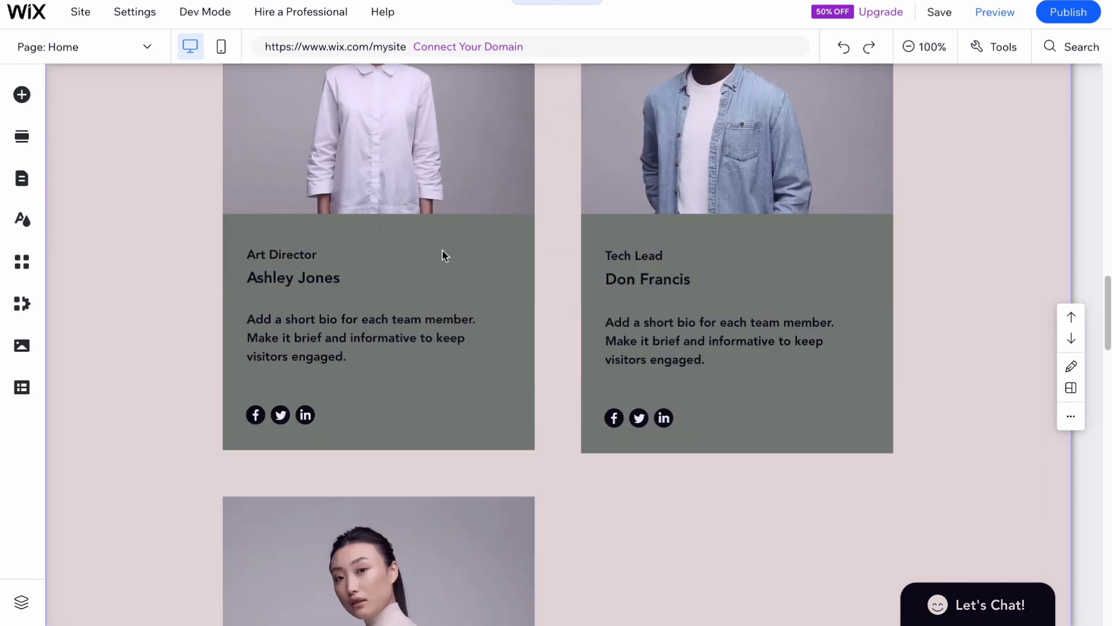
Step: Zoom the editor out to 50% and review the Team section's layout and its additional section actions
scroll(407, 214, up, 6)
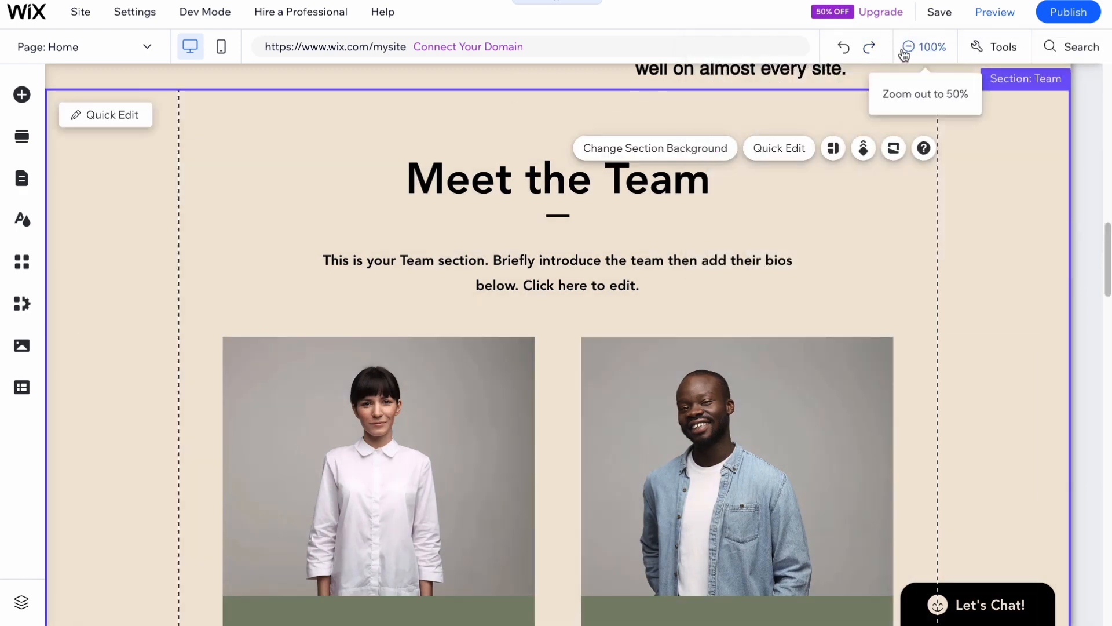
click(907, 47)
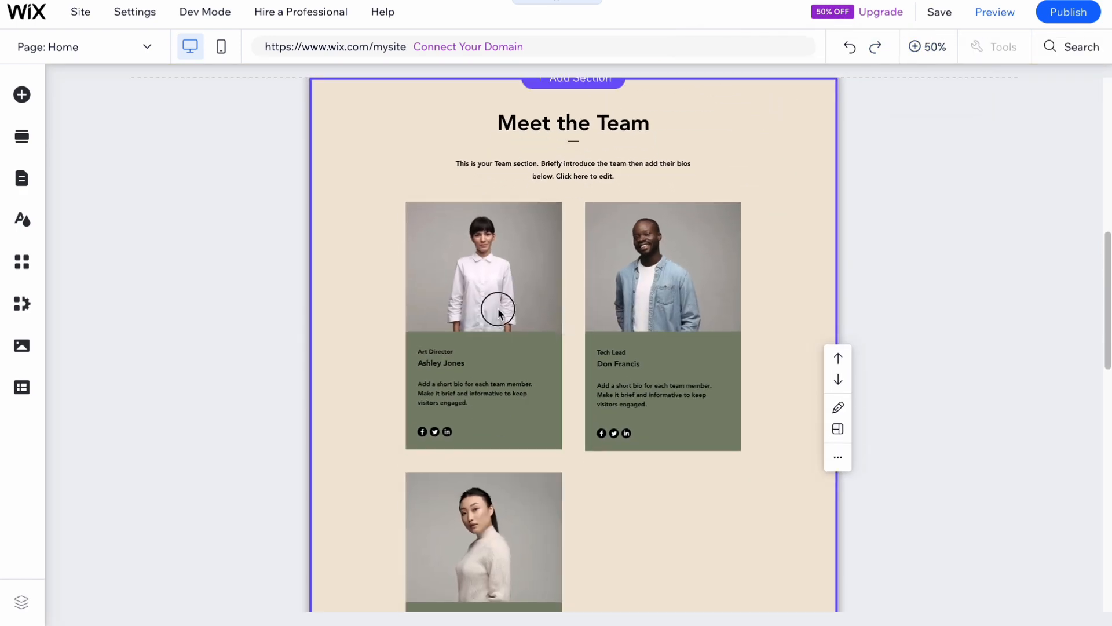
click(838, 457)
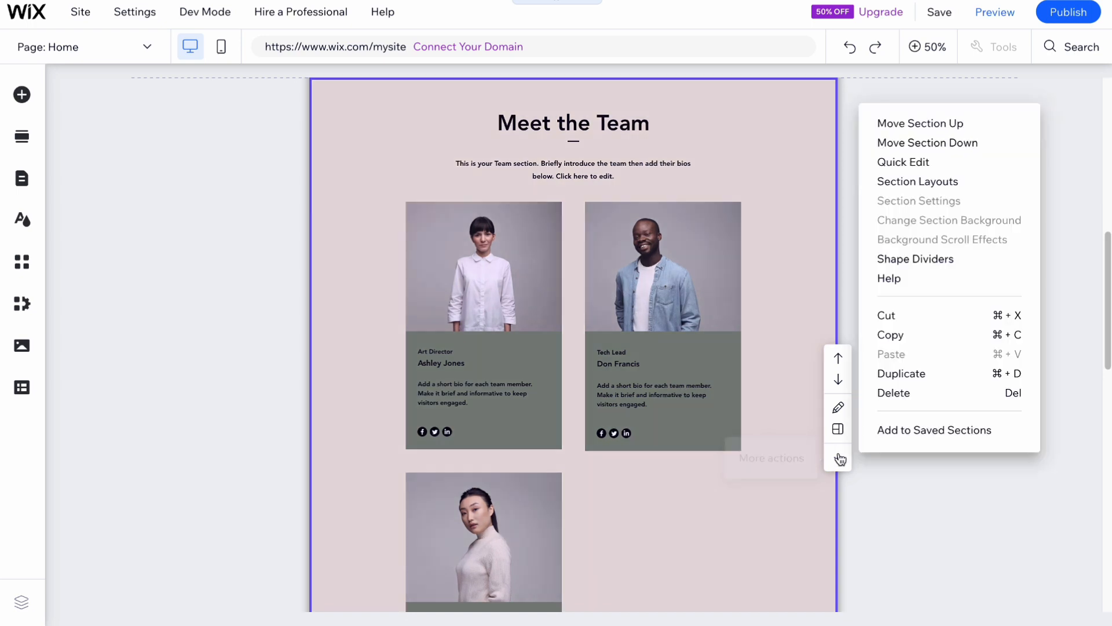
key(Escape)
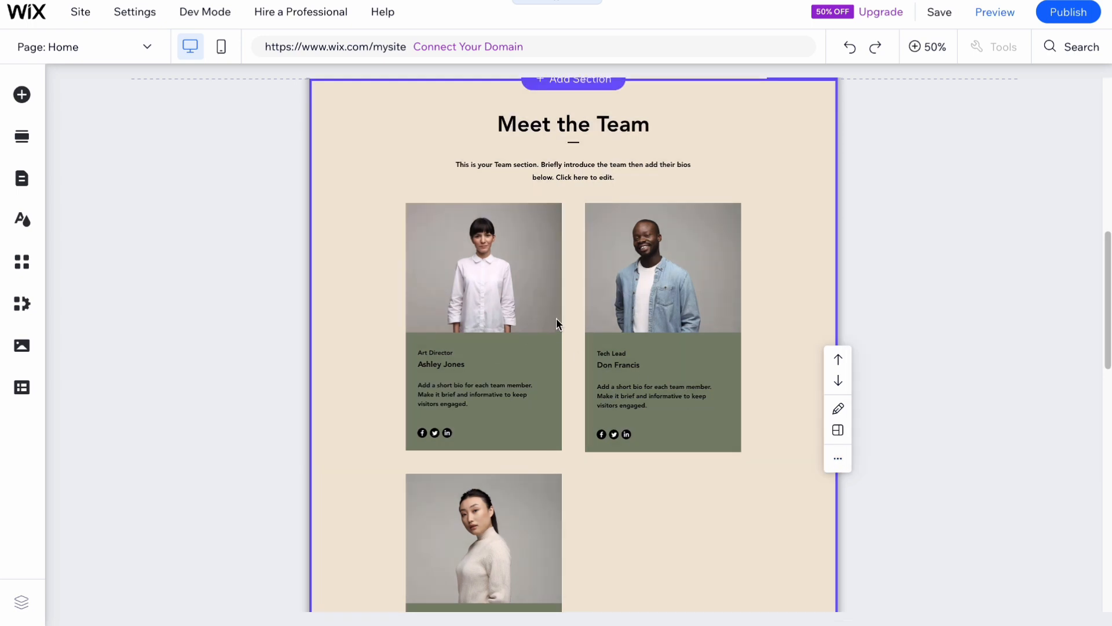
scroll(556, 318, up, 1)
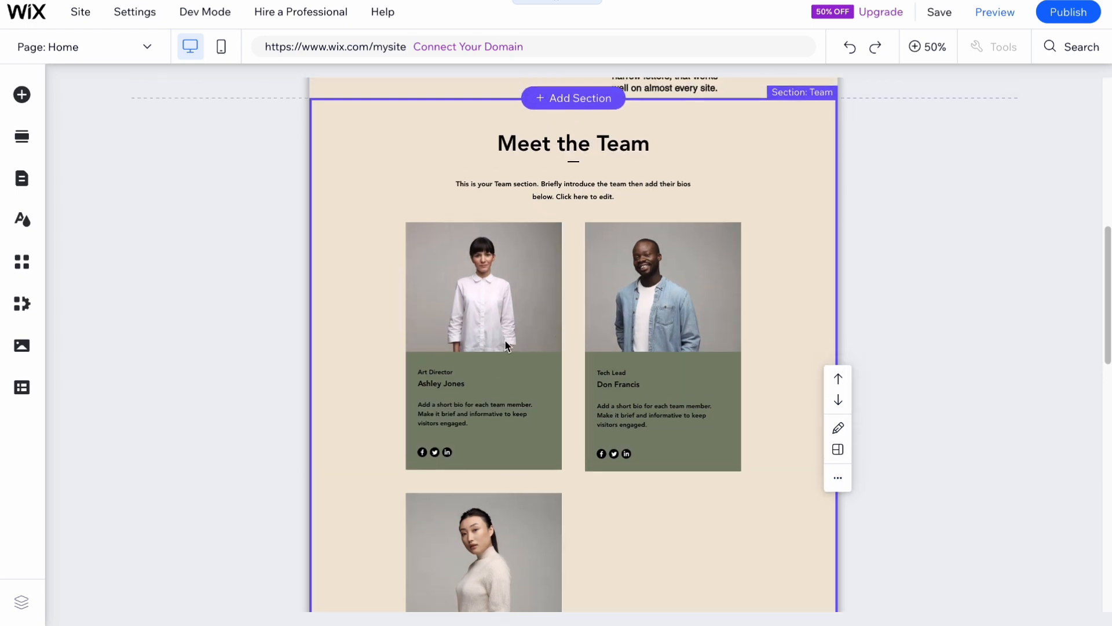
Step: Open the item manager for the Team section's repeater and move Item 1 below Item 2
double_click(505, 347)
click(377, 405)
scroll(385, 270, down, 2)
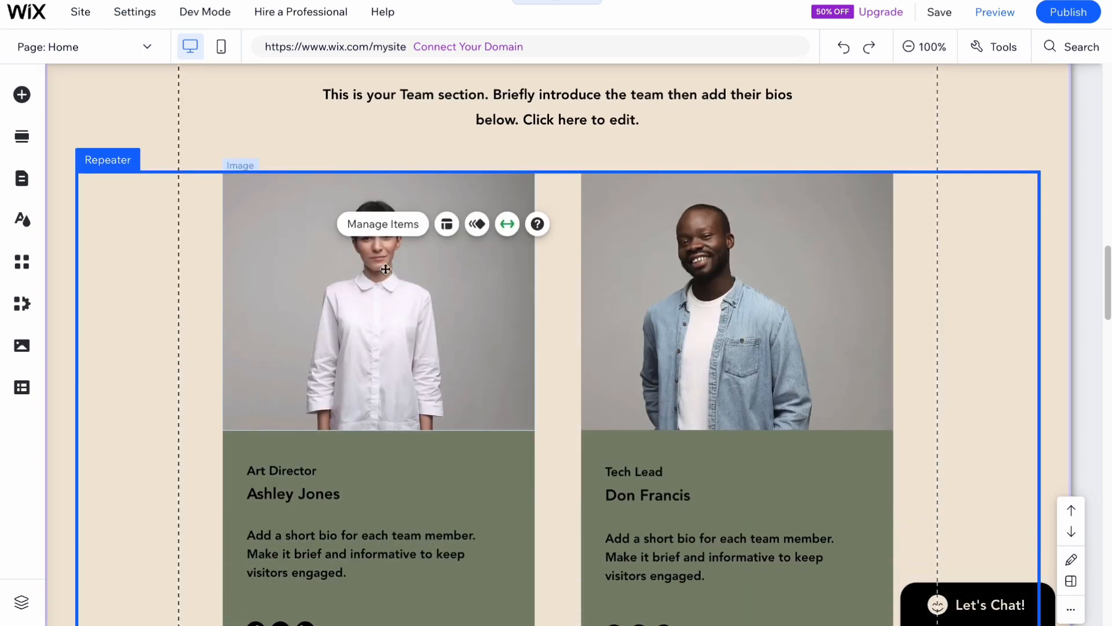
click(382, 225)
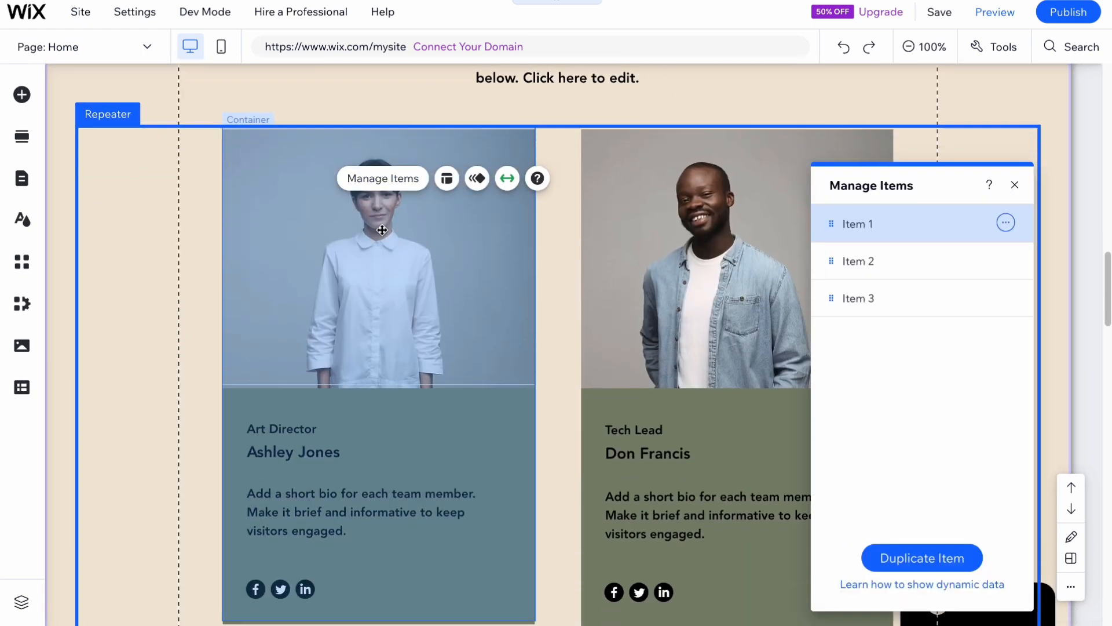
click(1005, 223)
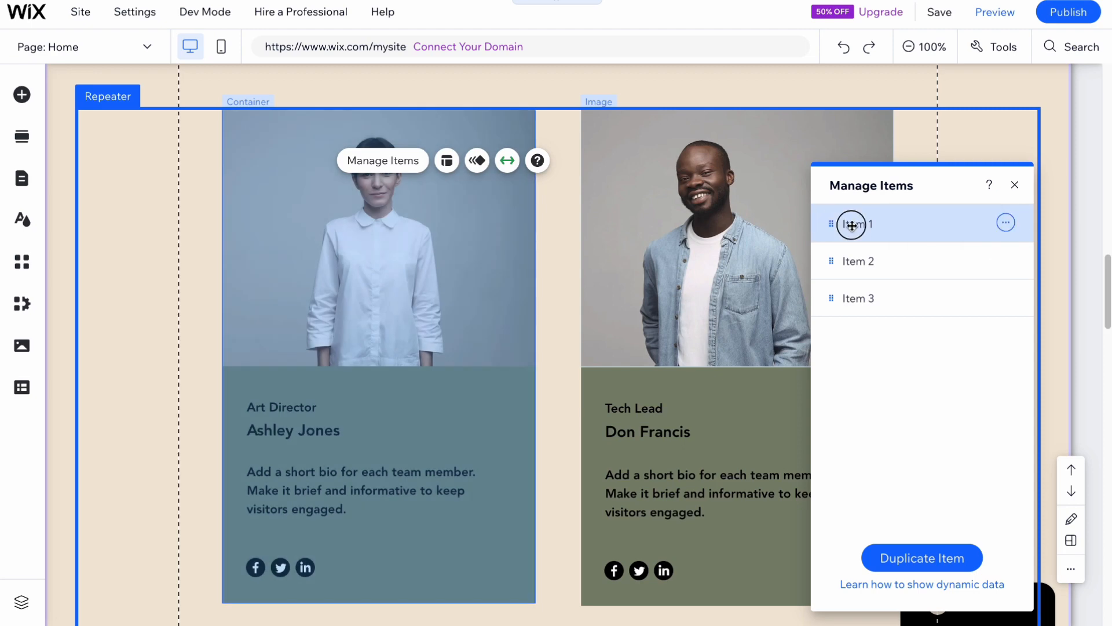
drag(874, 223, 866, 266)
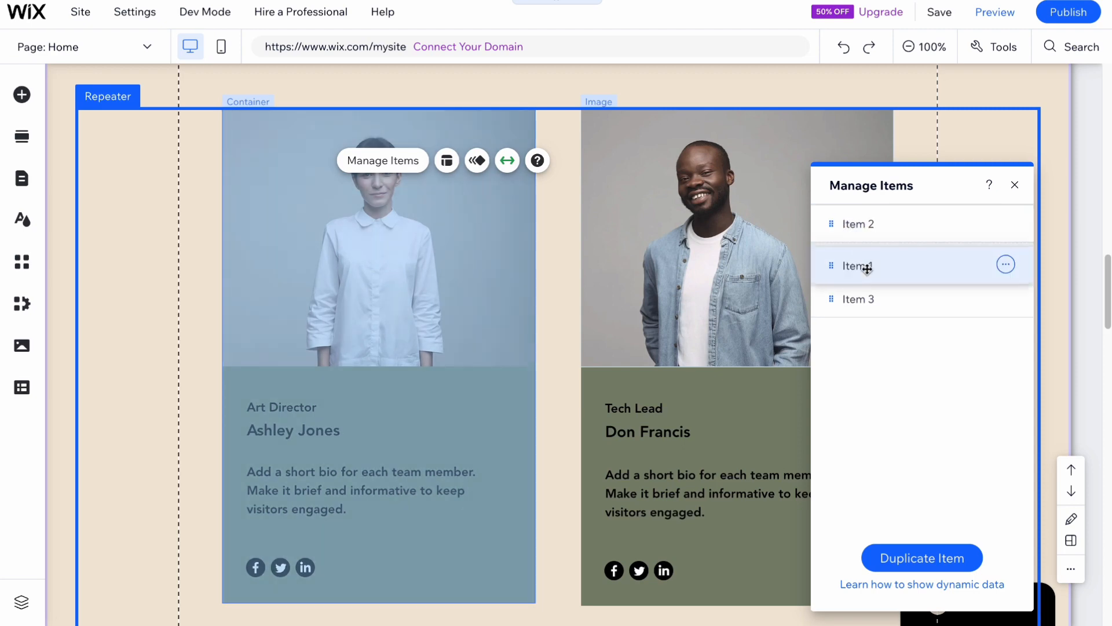
Step: Examine the editable image, job title, name and bio elements on the Product Manager card in the Team section
scroll(737, 296, down, 10)
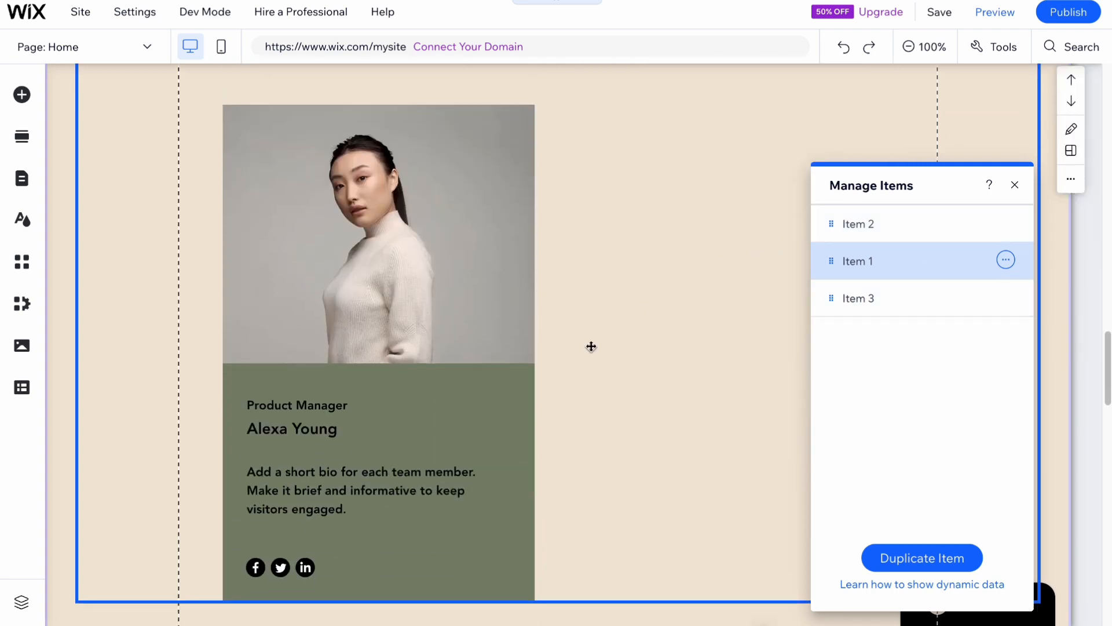
click(454, 337)
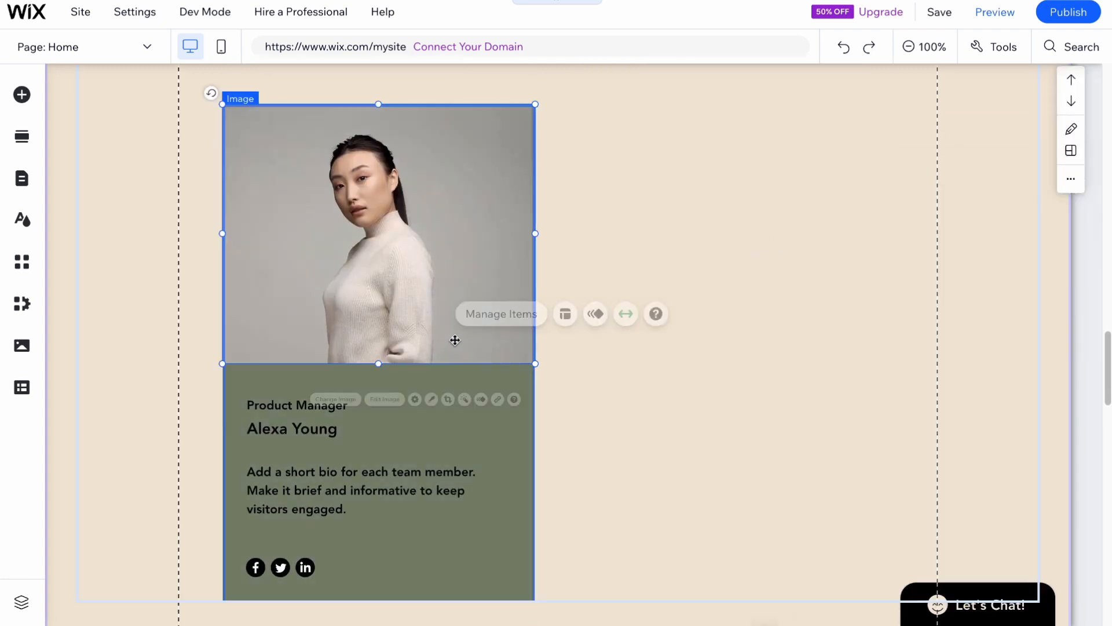
click(297, 411)
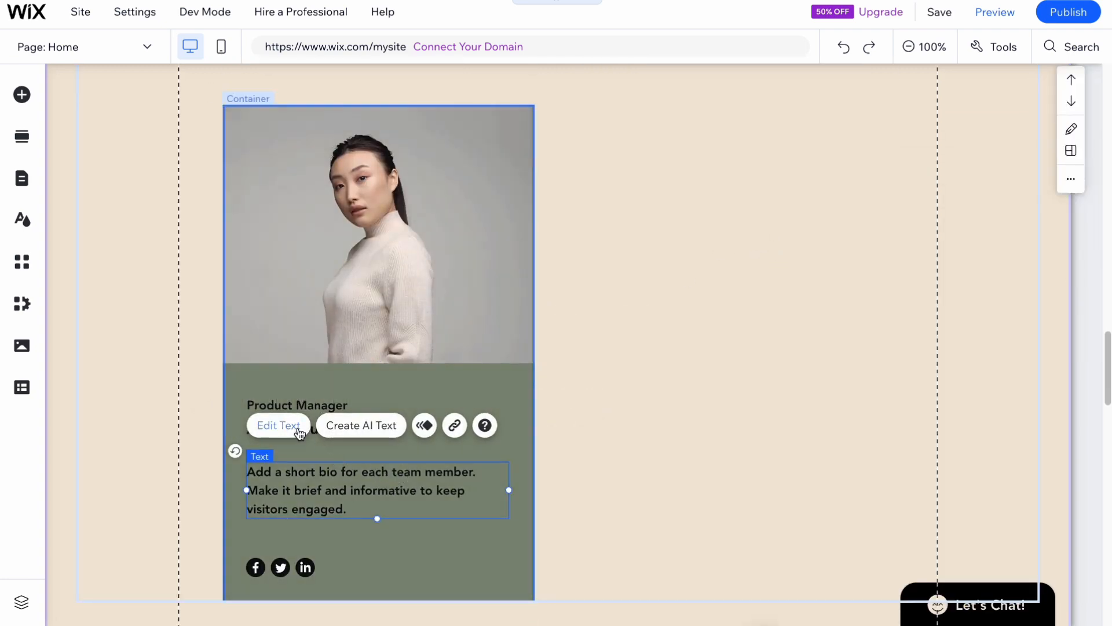
click(293, 435)
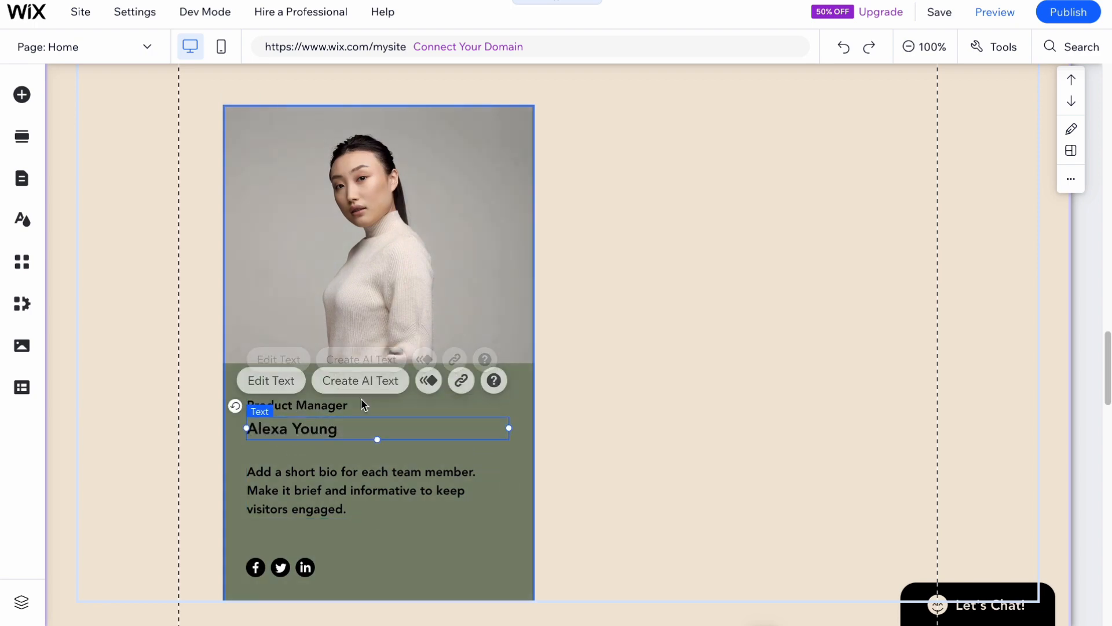
click(702, 241)
Step: Publish the site on the free Wix.com domain with the address ending my-site-4
scroll(676, 282, up, 15)
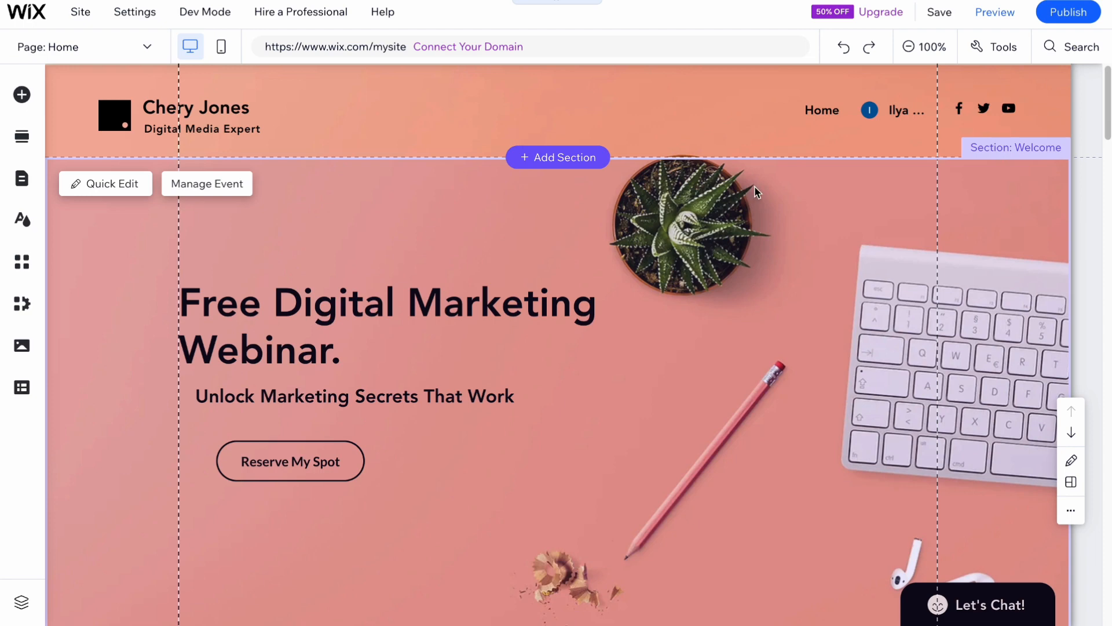
click(1082, 14)
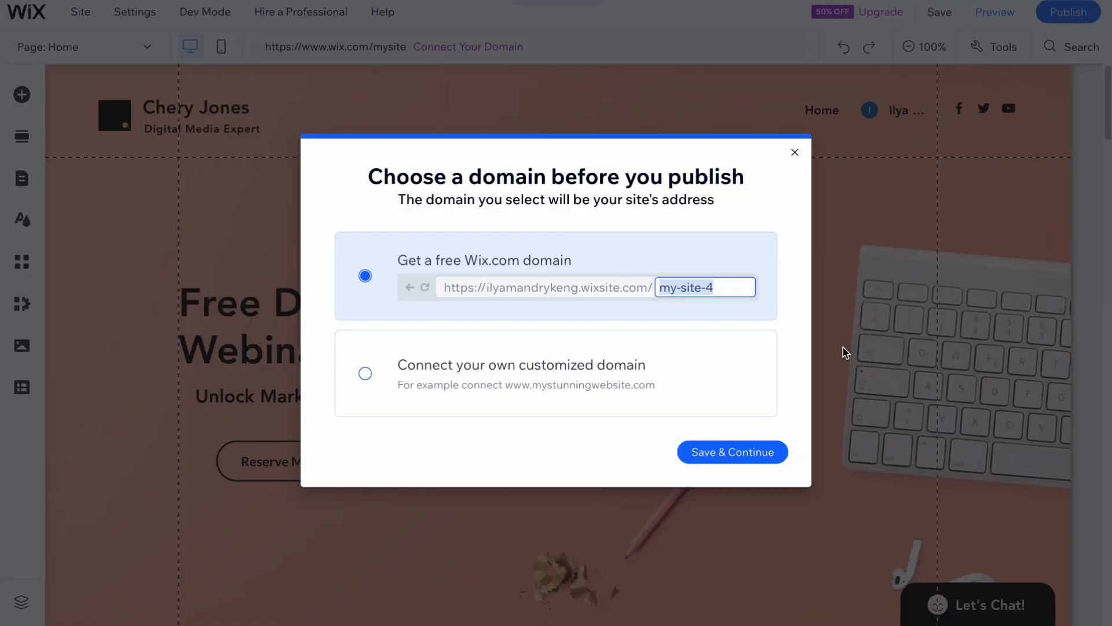
click(738, 452)
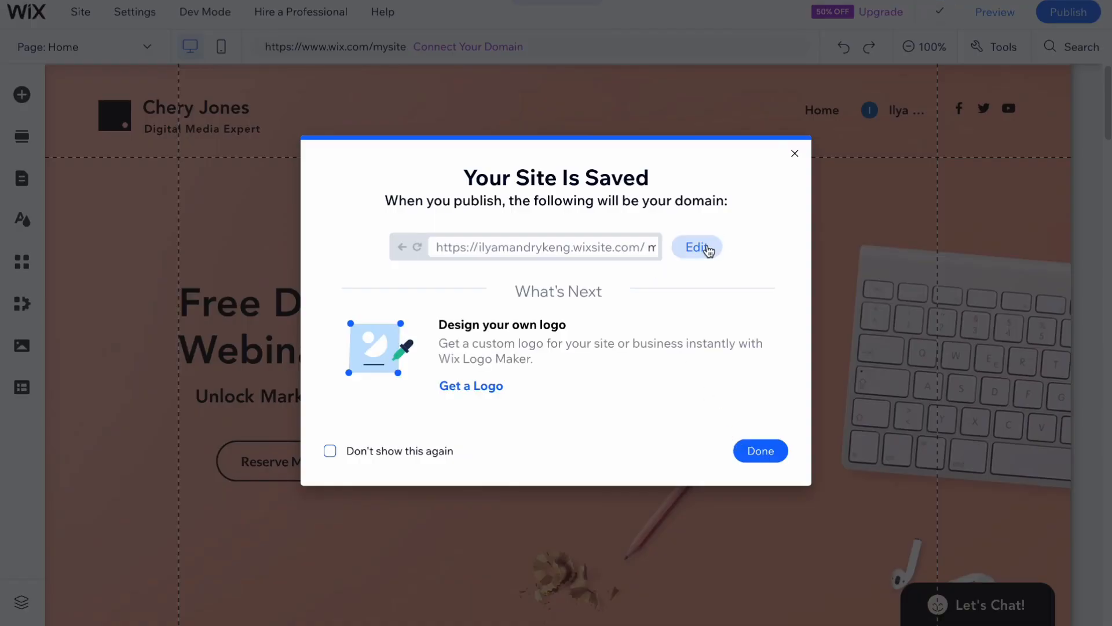
click(743, 454)
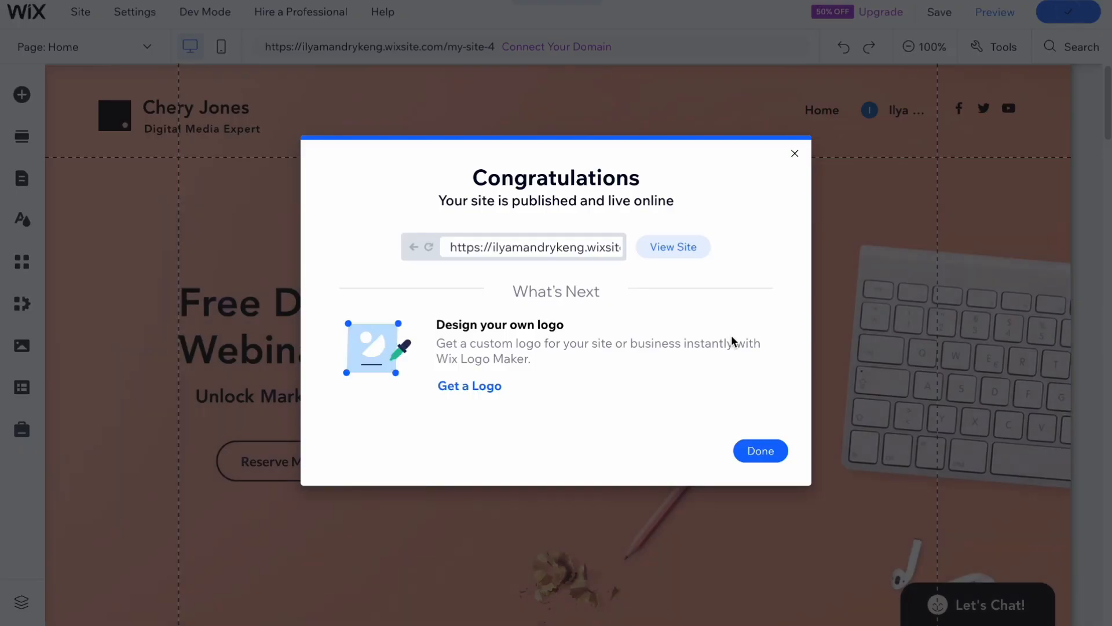
Step: Open the published live site and look through its sections from the webinar hero to the testimonials
click(675, 247)
click(517, 246)
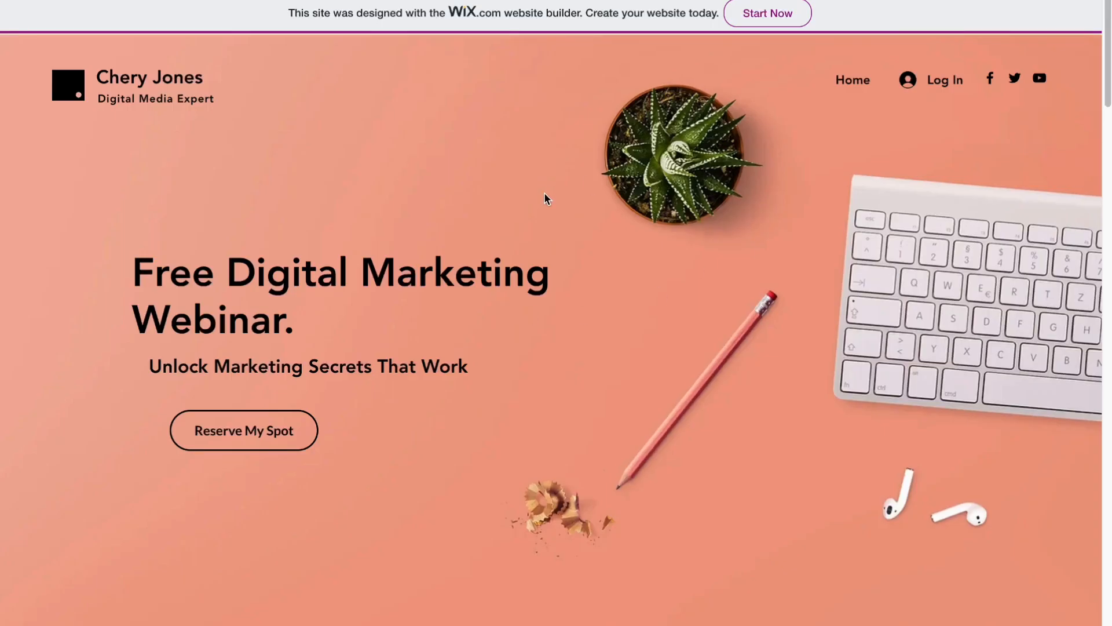
scroll(579, 306, down, 10)
scroll(594, 290, down, 10)
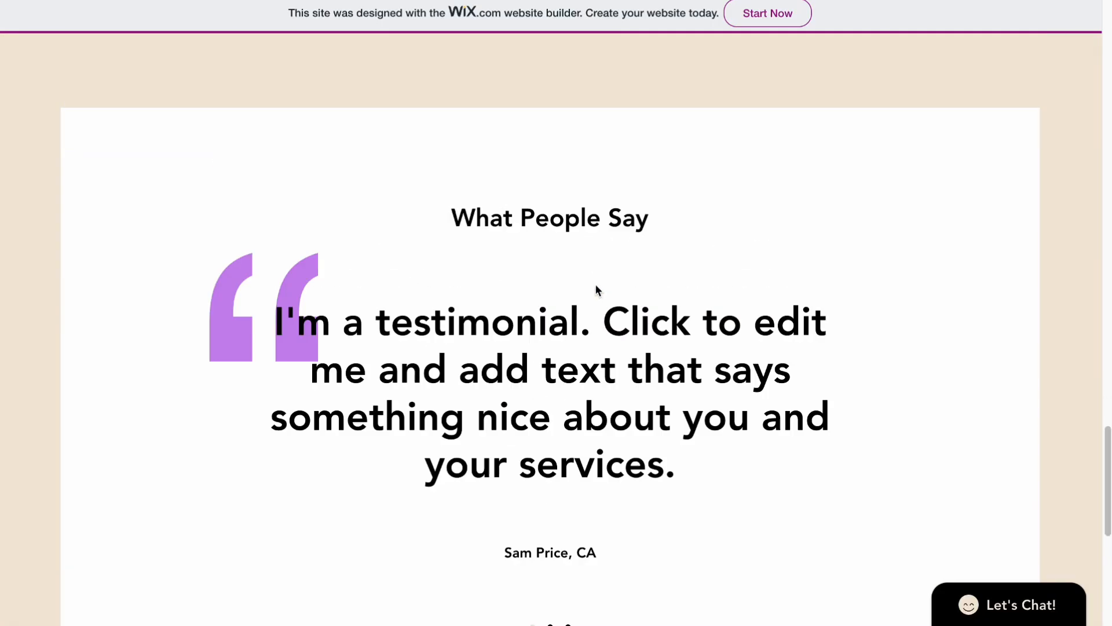
scroll(596, 283, up, 20)
scroll(595, 284, up, 10)
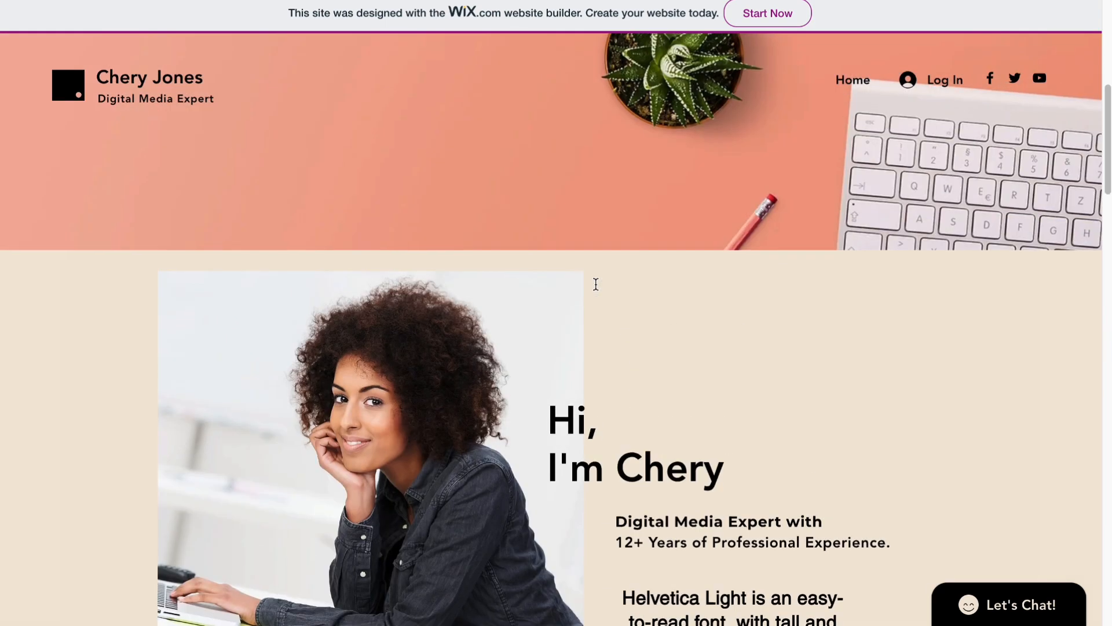
scroll(227, 322, down, 15)
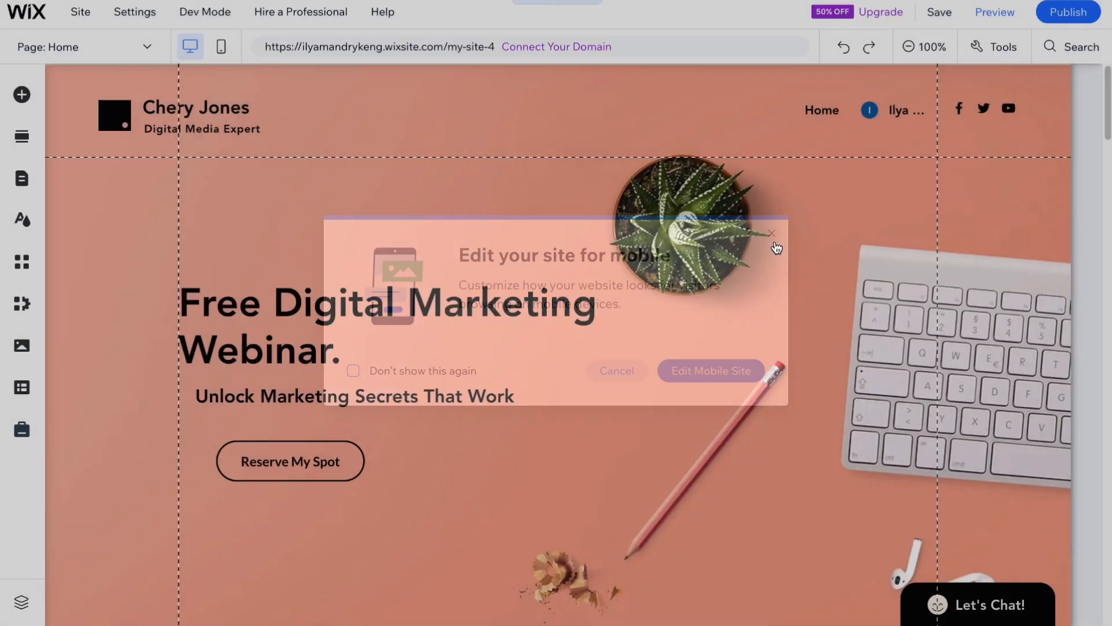
Step: Dismiss the mobile site editing prompt and go to the site dashboard's Marketing & SEO options
click(772, 234)
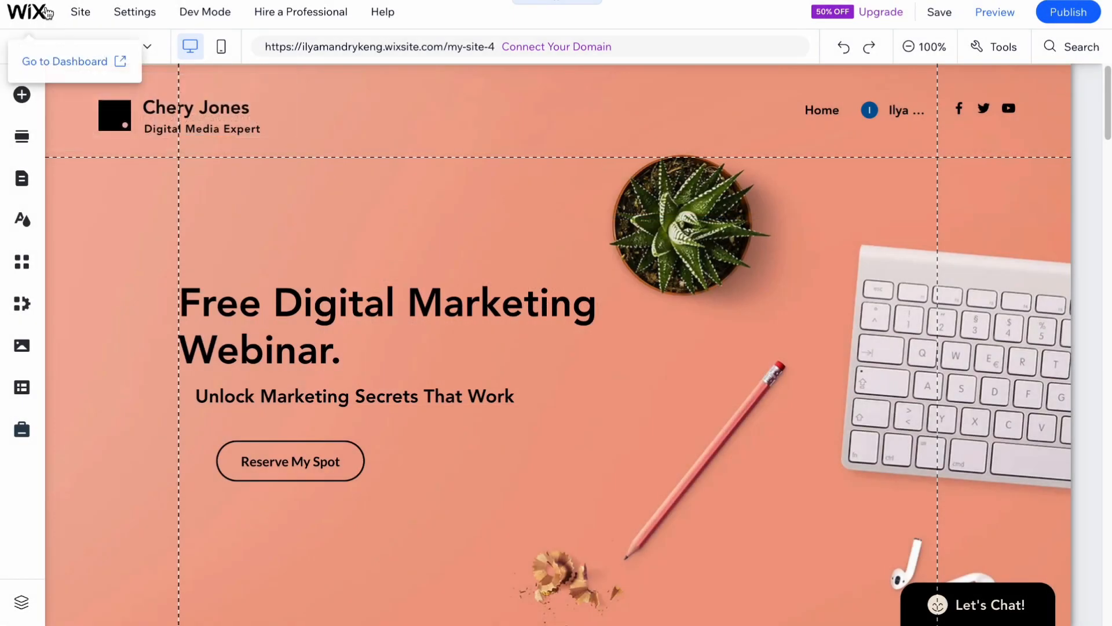
click(41, 14)
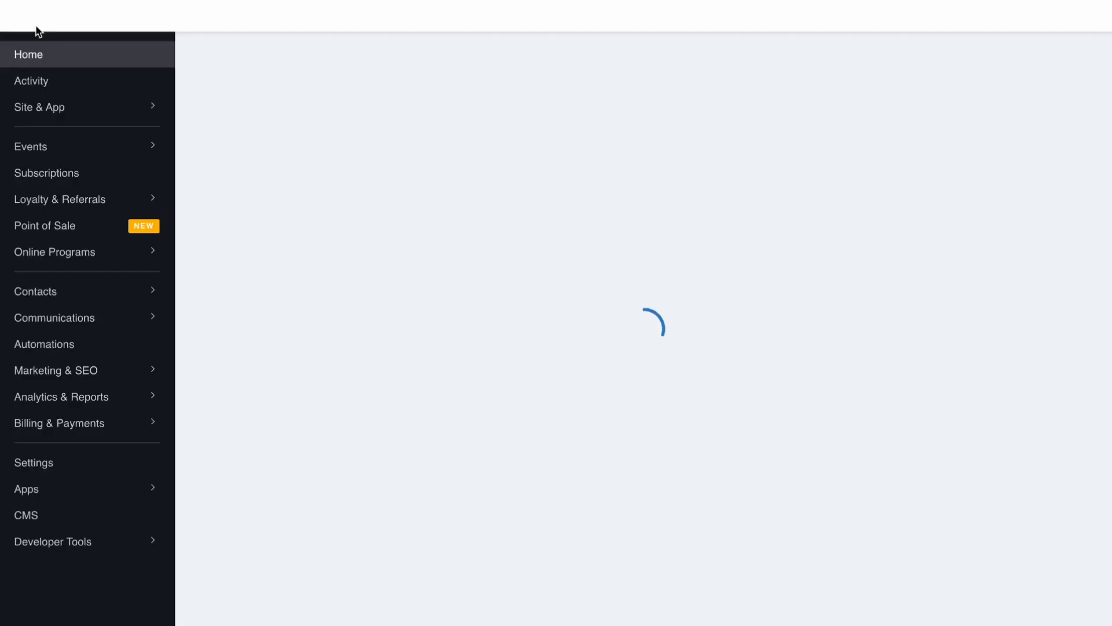
mouse_move(115, 388)
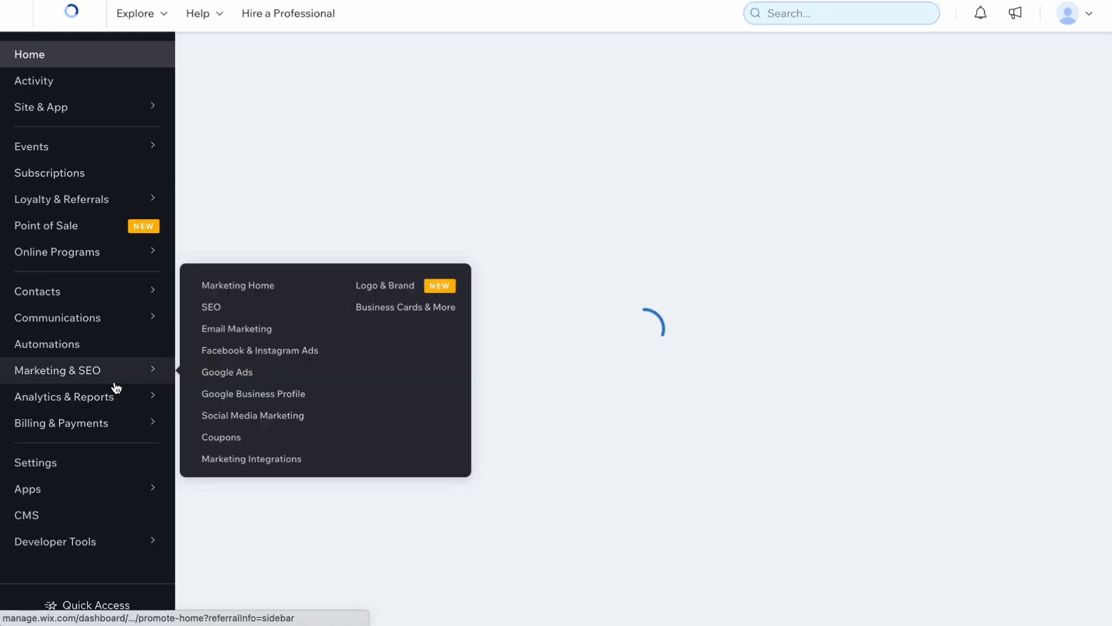